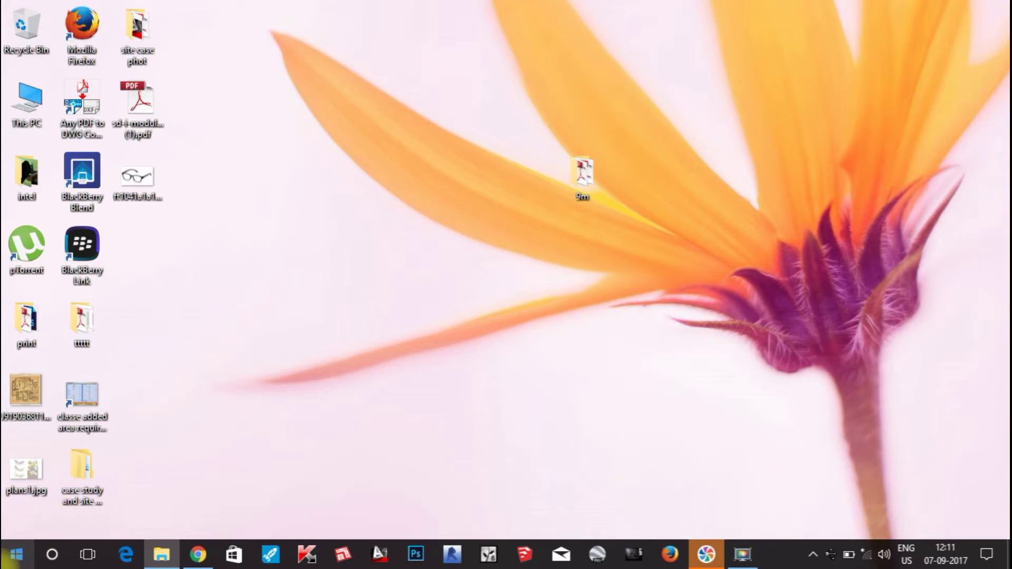
- Launch Device Manager from the Start quick menu, maximize it and select Generic USB Hub under USB controllers
right_click(16, 555)
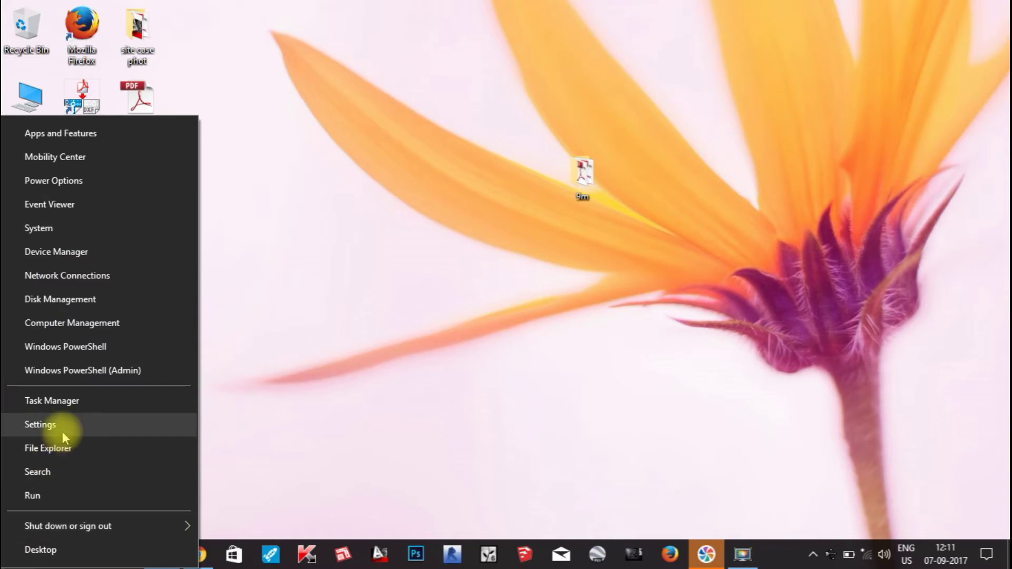
left_click(71, 254)
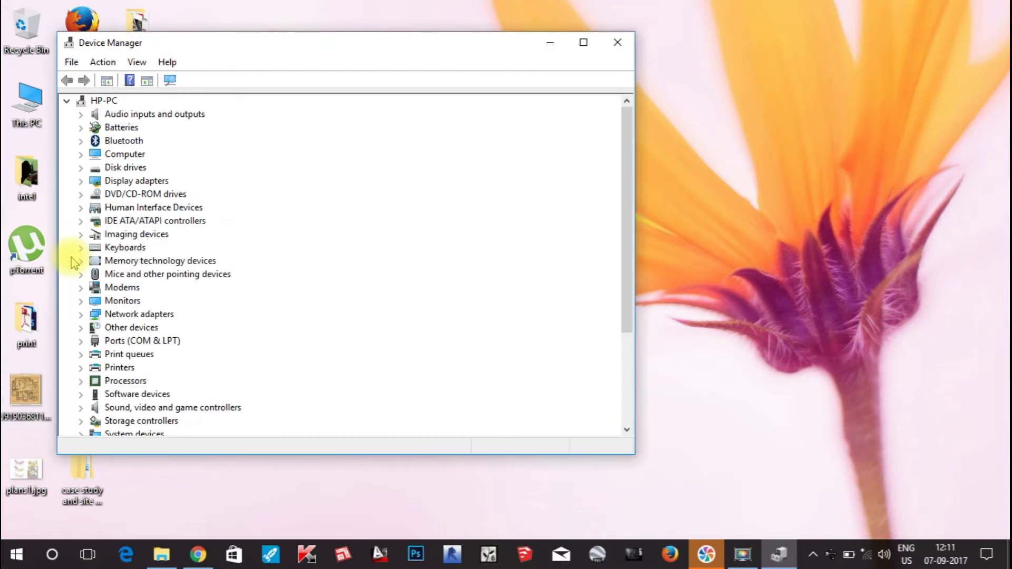
left_click(583, 44)
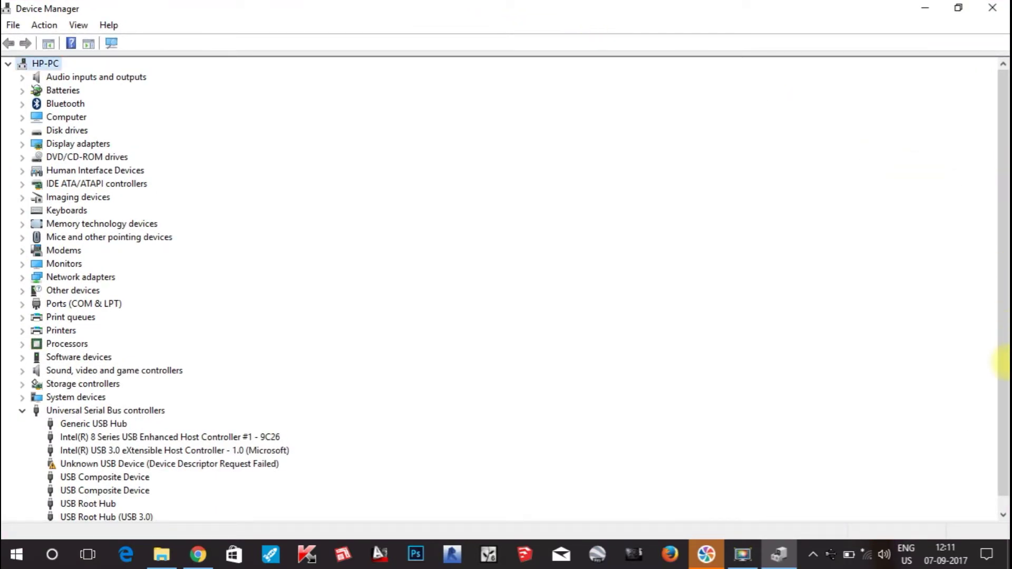
scroll(997, 411, "down", 1)
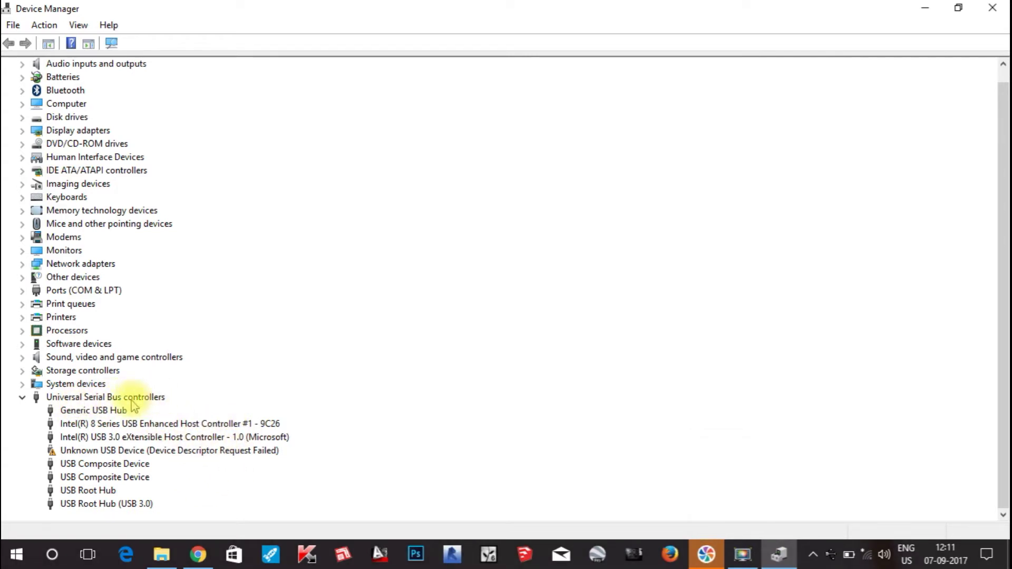
left_click(93, 415)
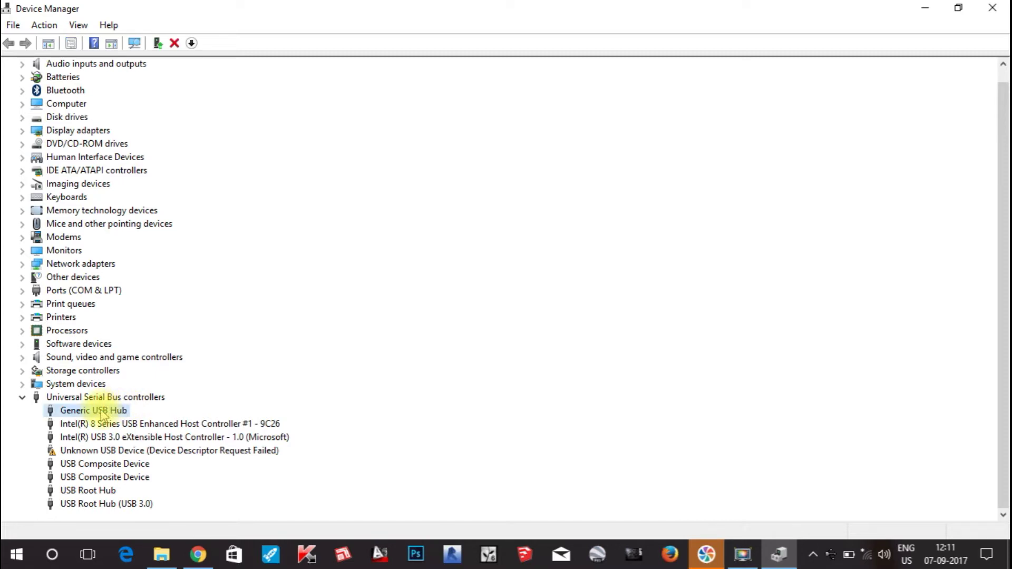
- Update the Generic USB Hub driver by picking the Generic USB Hub model from drivers on this computer
right_click(93, 416)
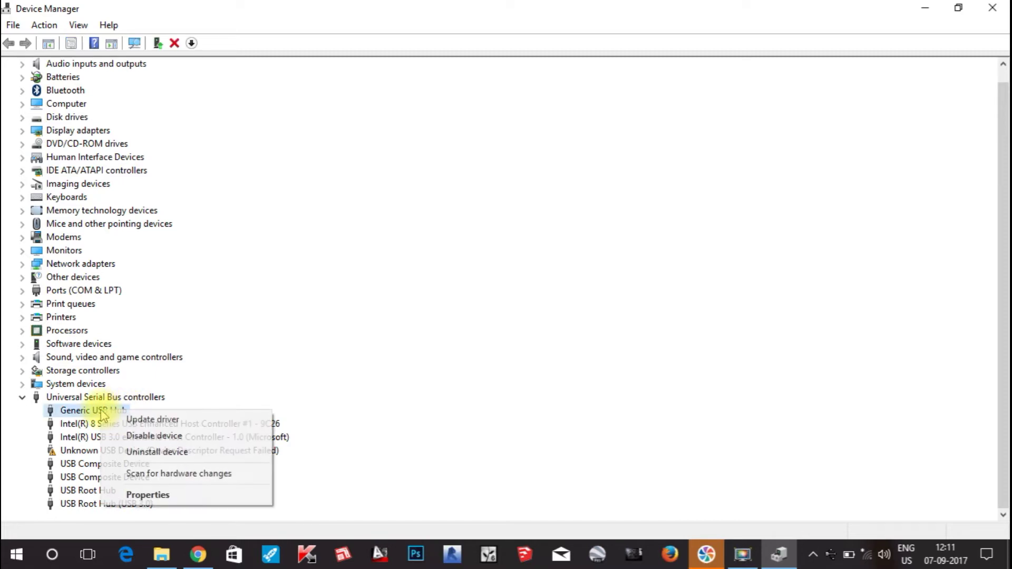
left_click(135, 422)
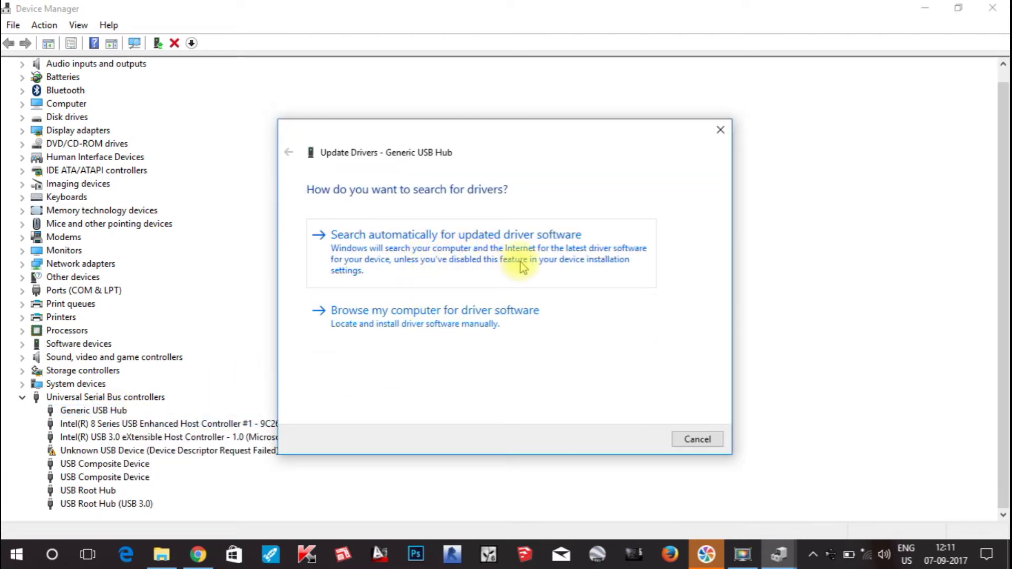
left_click(441, 327)
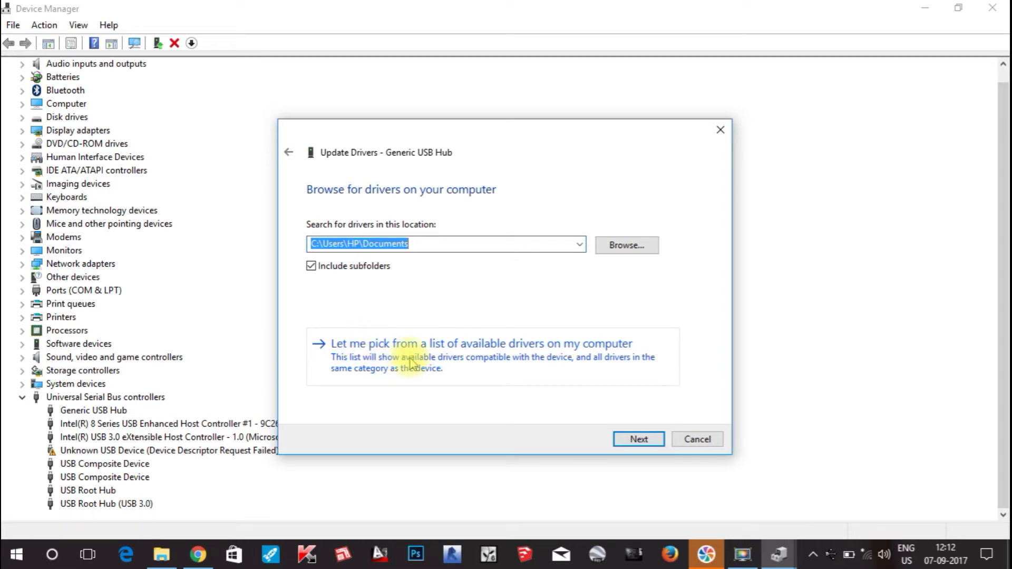
left_click(460, 357)
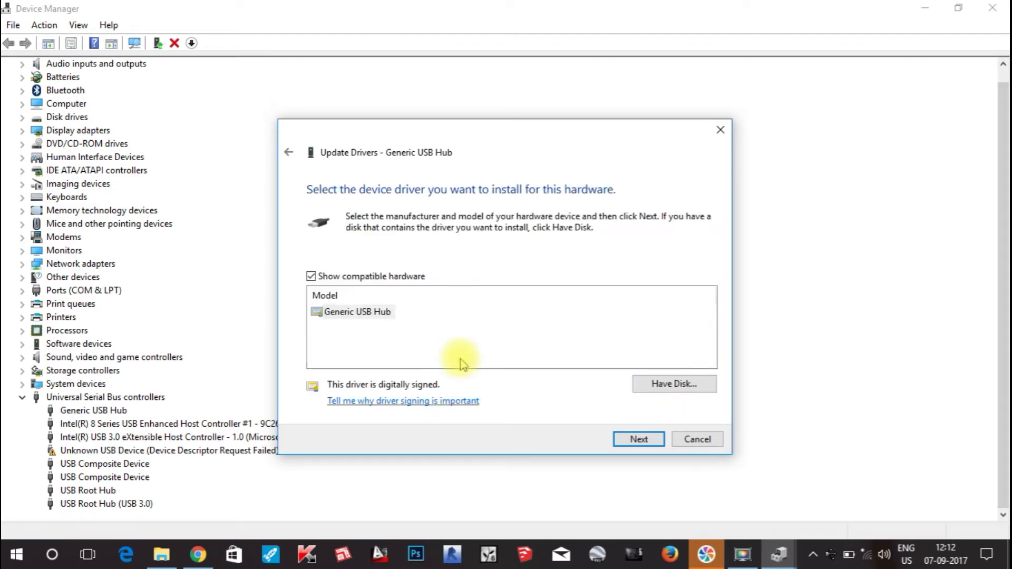
left_click(365, 314)
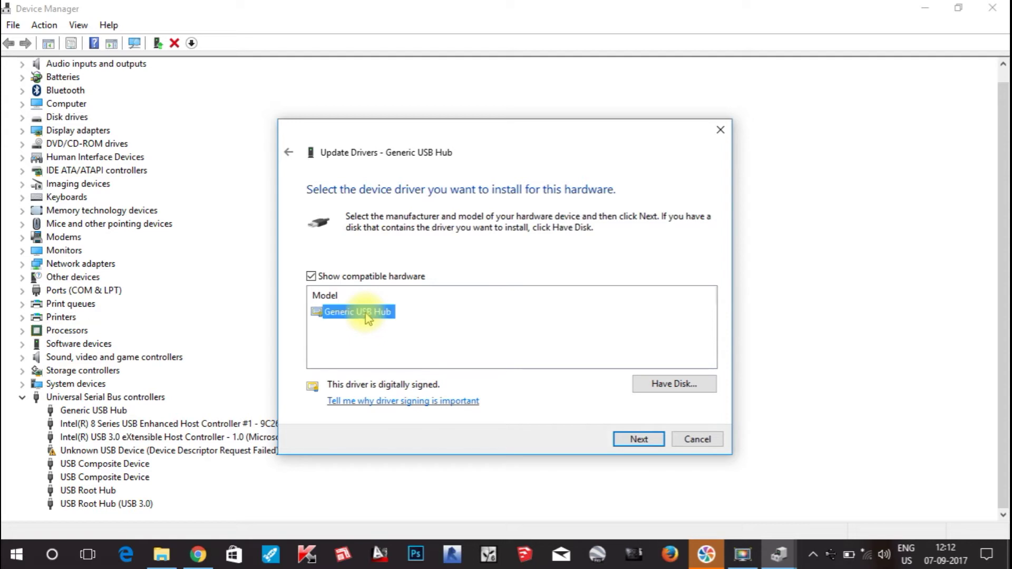
left_click(635, 441)
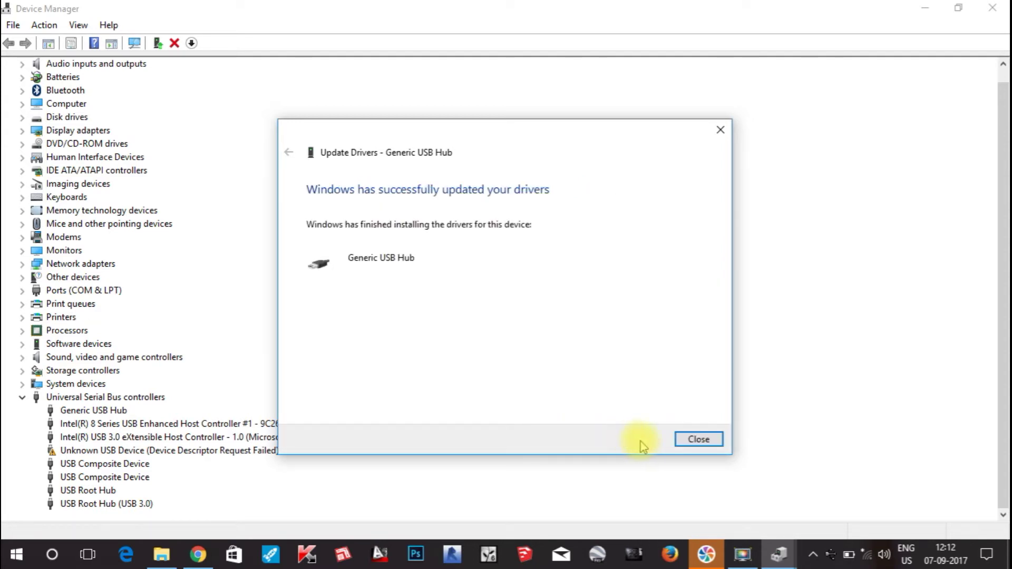
left_click(698, 440)
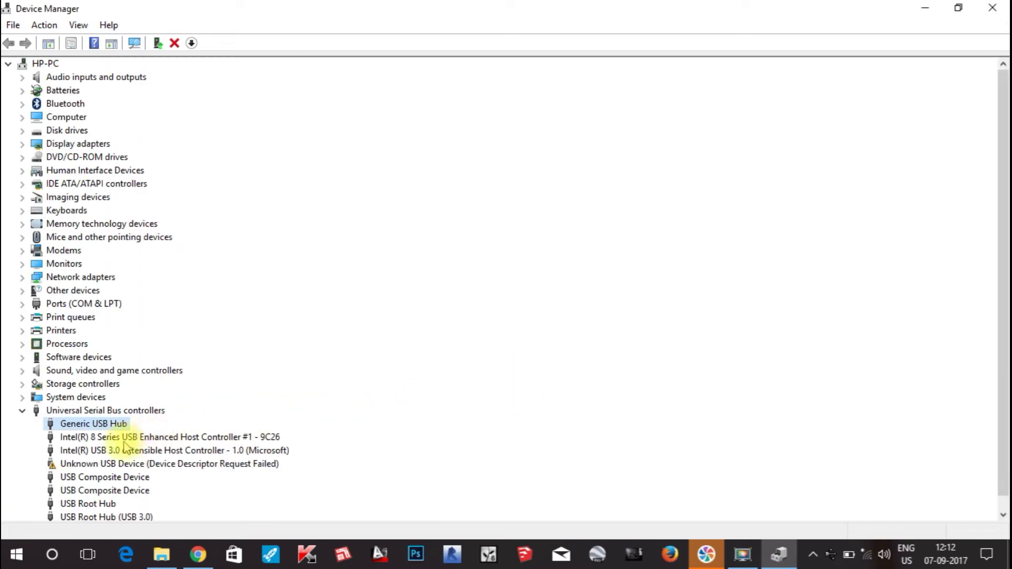
left_click(97, 437)
- Update the Intel 8 Series USB Enhanced Host Controller driver with the Intel-provided model from this computer
right_click(97, 444)
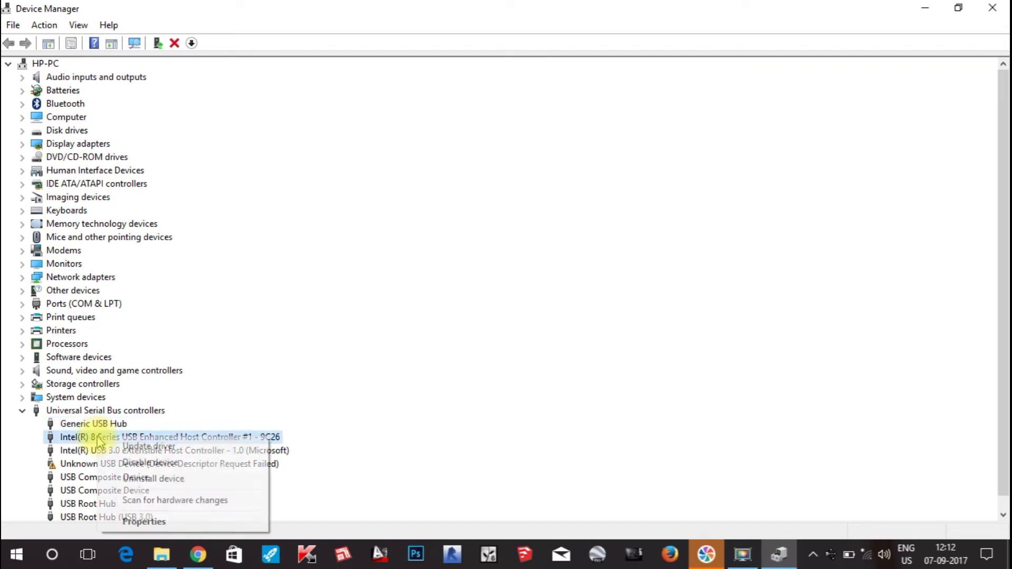
left_click(125, 448)
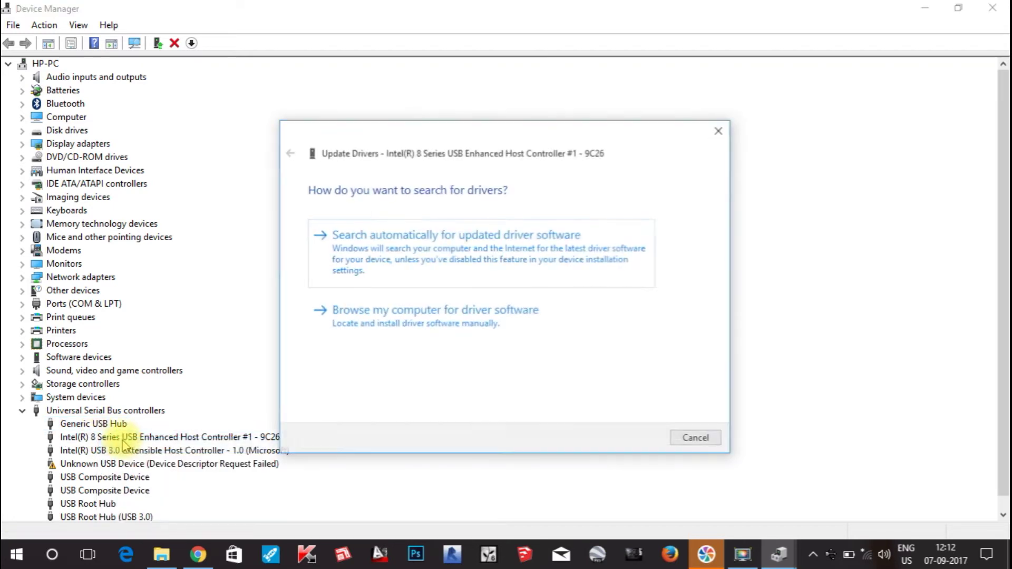
left_click(482, 310)
left_click(521, 348)
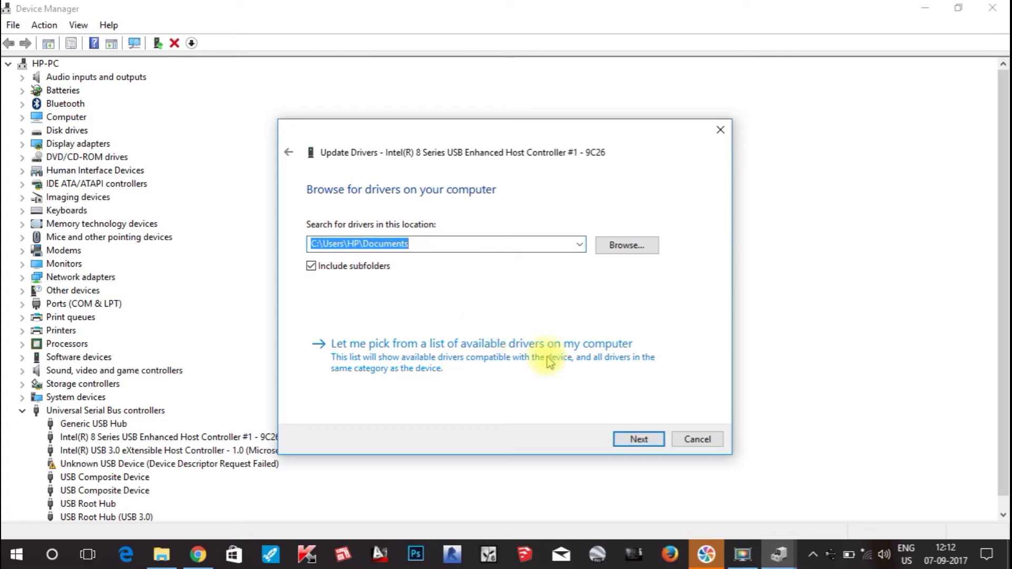
left_click(547, 382)
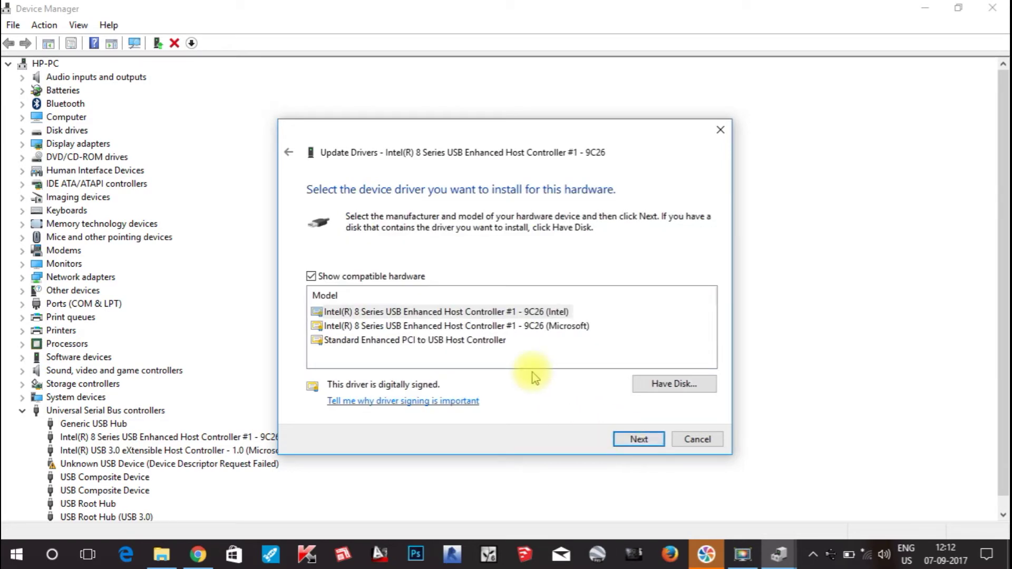
left_click(456, 314)
left_click(637, 438)
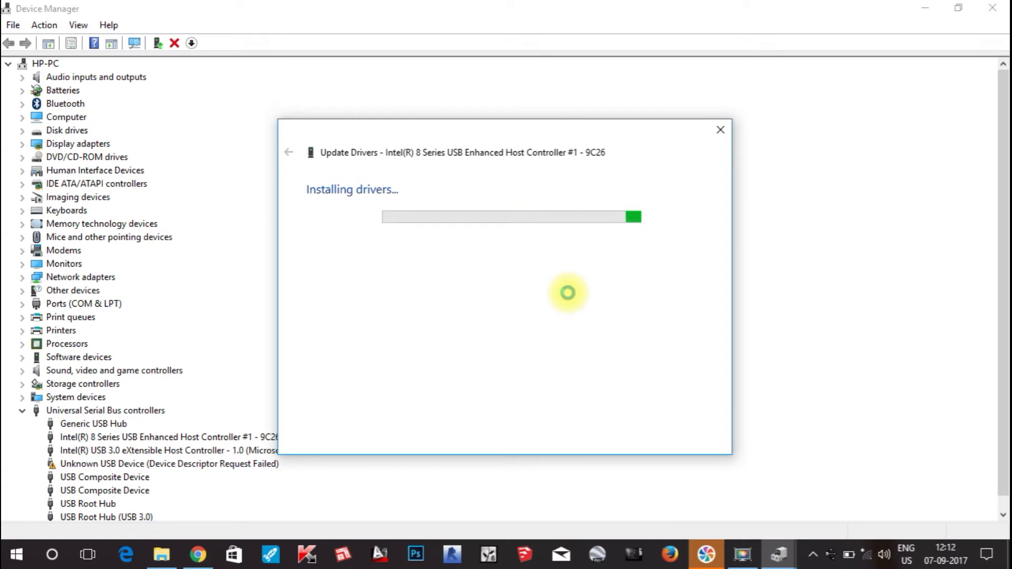
- Finish the controller driver install, decline the restart and select the Intel USB 3.0 eXtensible Host Controller
left_click_drag(484, 133, 518, 127)
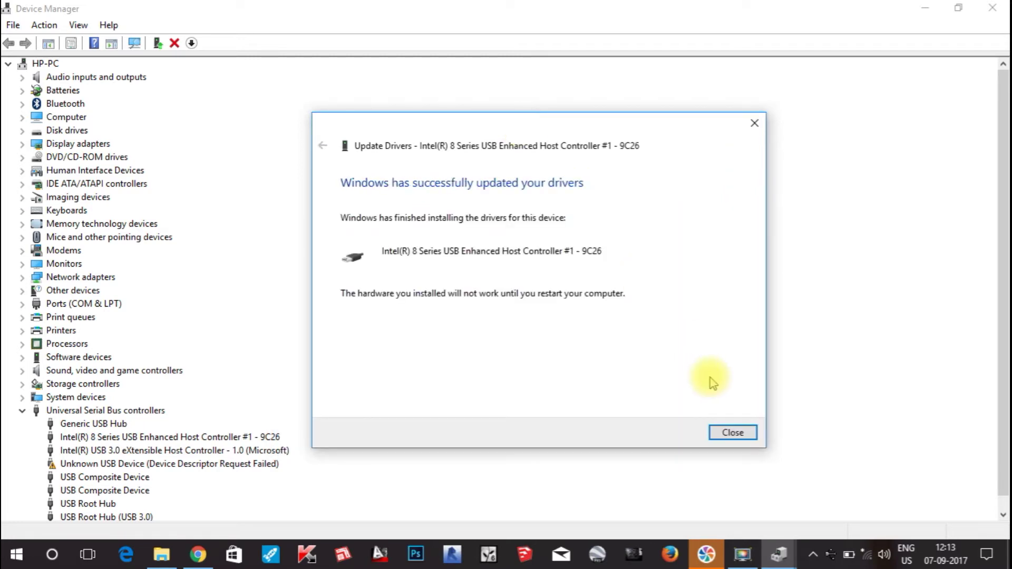
left_click(735, 435)
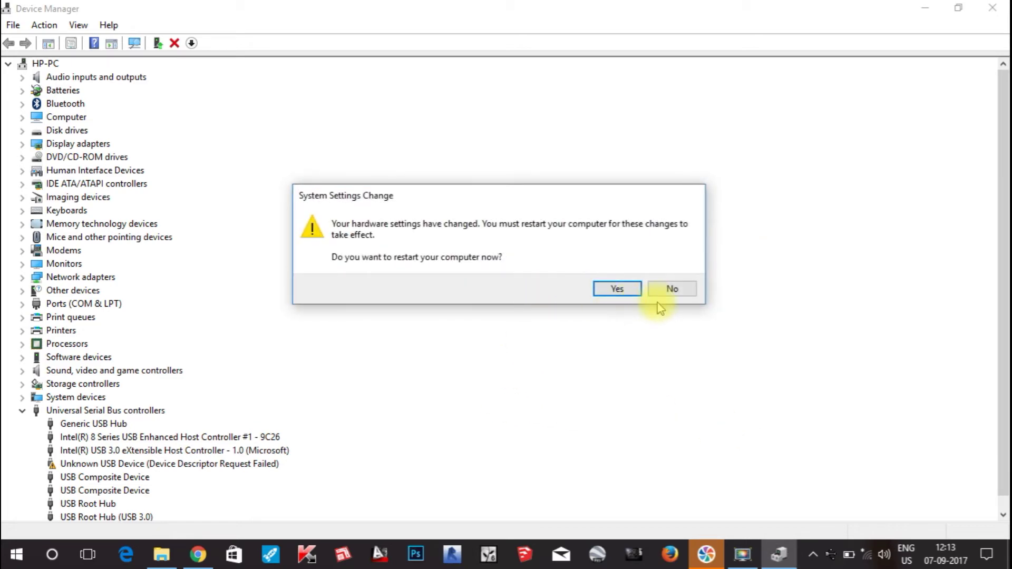
left_click(671, 289)
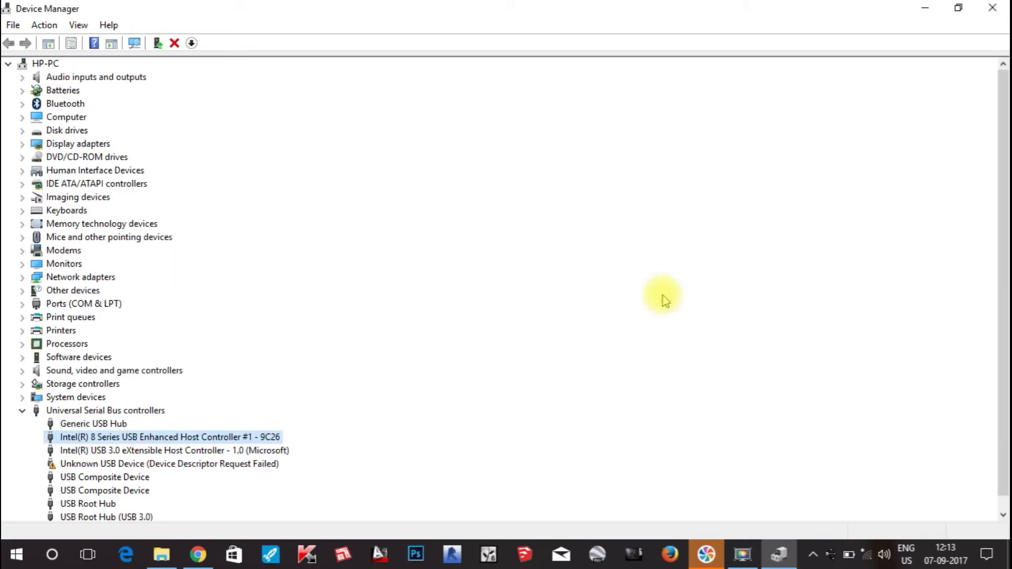
left_click(203, 450)
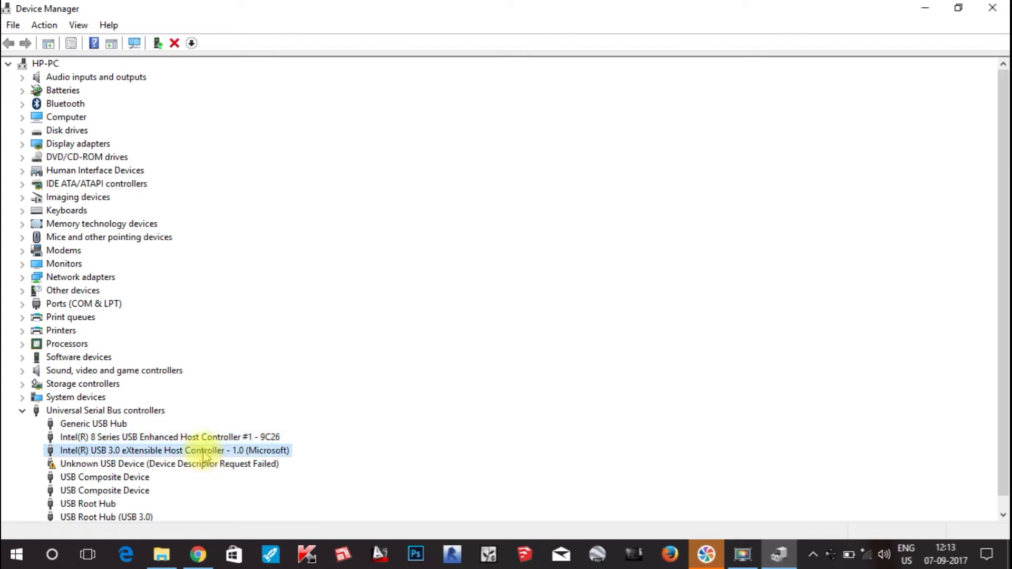
- Update the Intel USB 3.0 controller driver with the USB xHCI Compliant Host Controller model from this computer
right_click(205, 456)
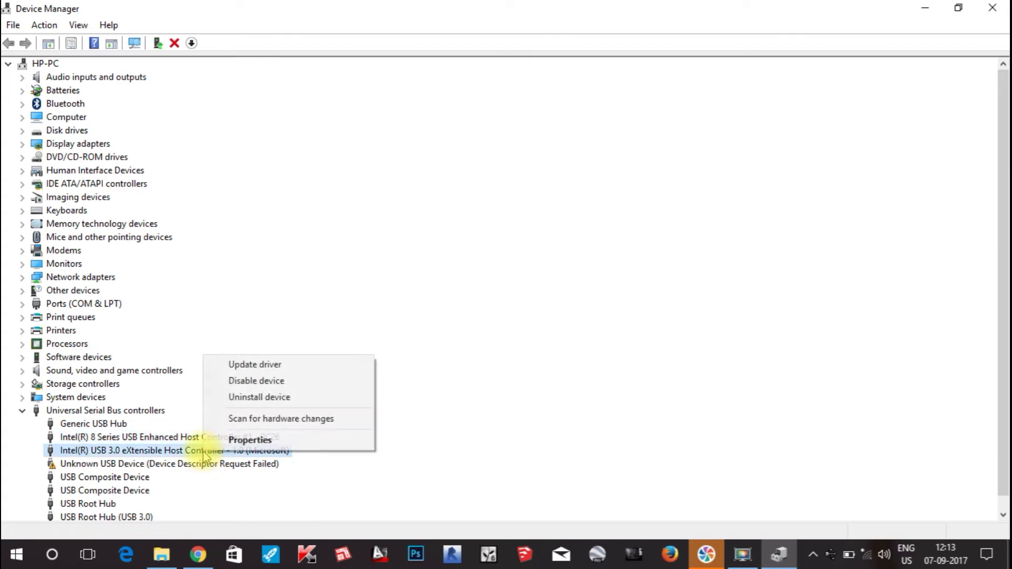
left_click(278, 364)
left_click(436, 310)
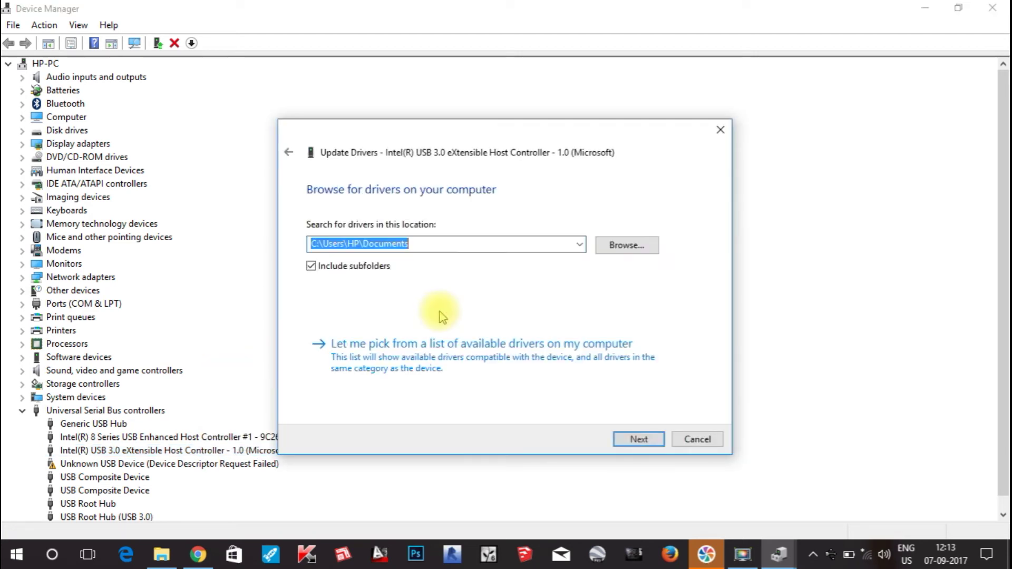
left_click(424, 368)
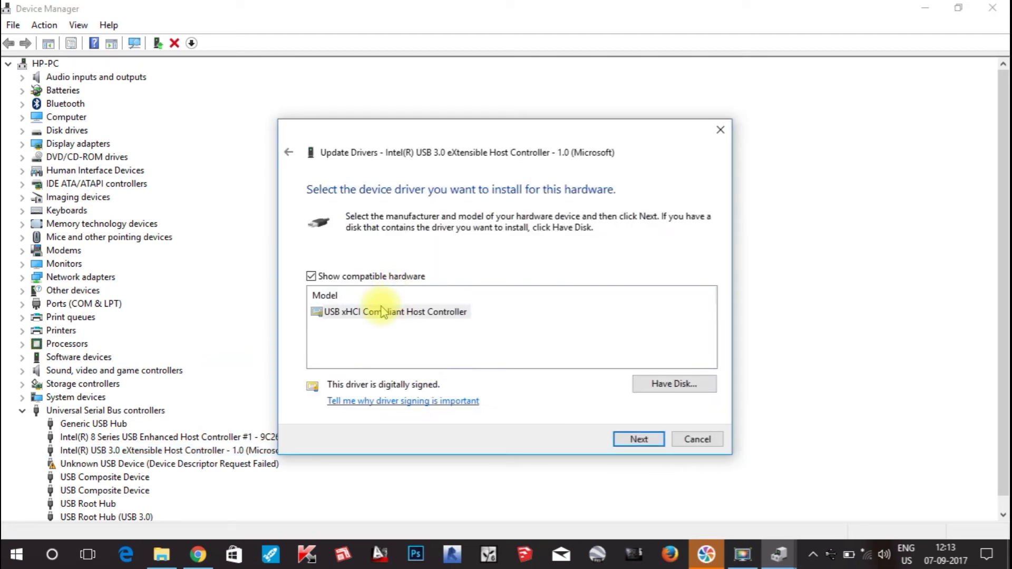
left_click(383, 312)
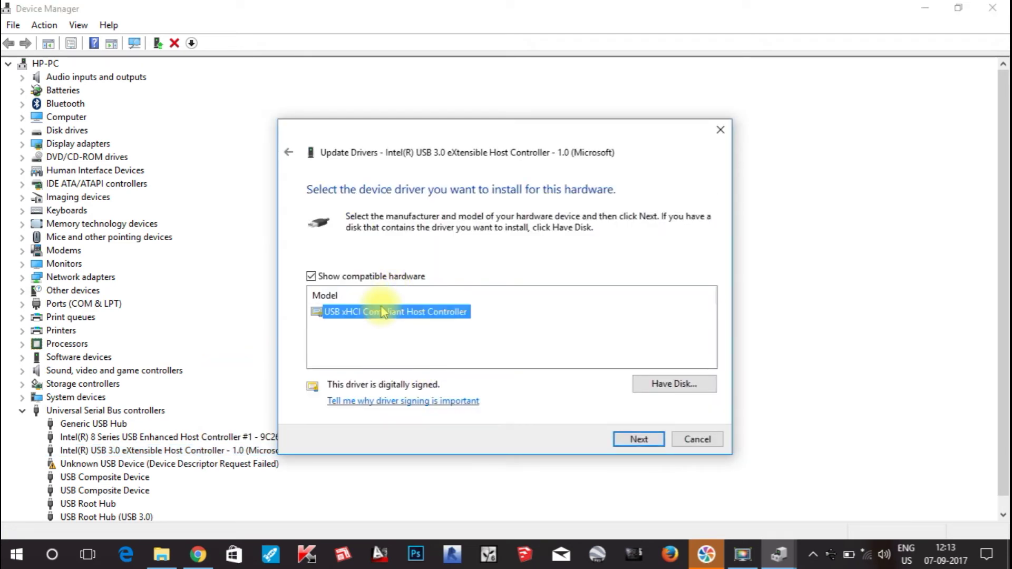
left_click(640, 439)
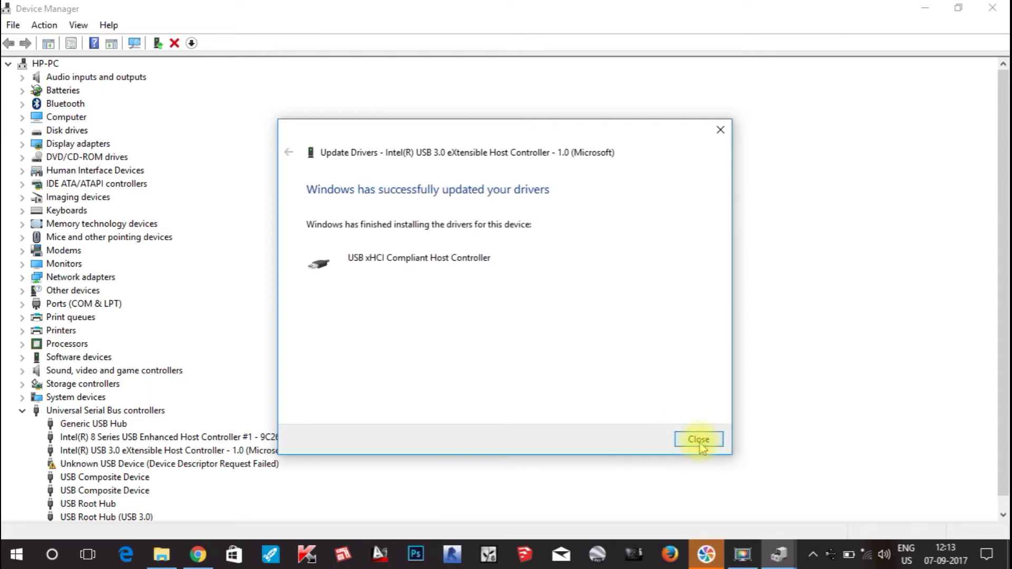
left_click(698, 442)
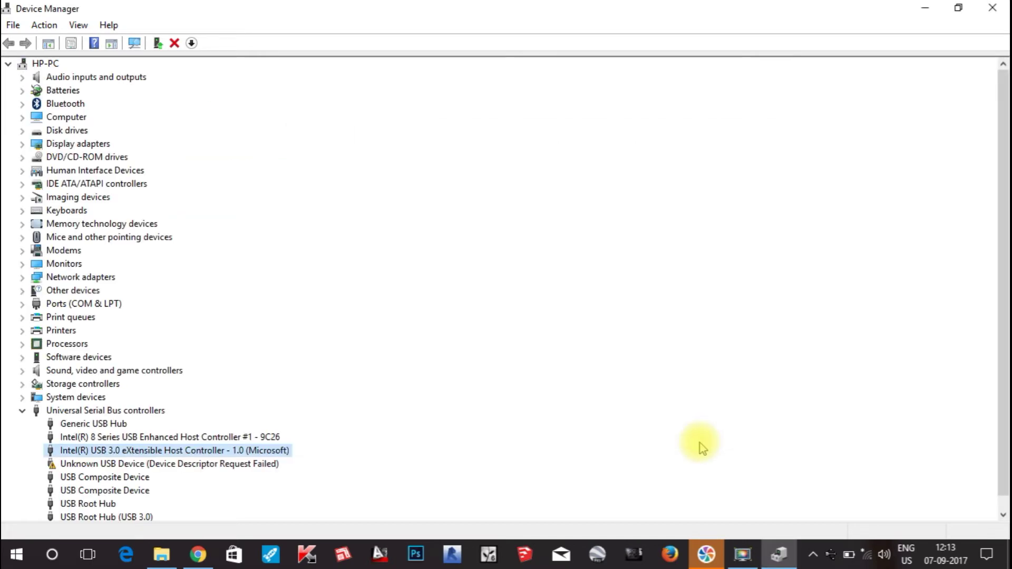
- Reinstall the Unknown USB Device driver from the compatible drivers list and select the first USB Composite Device
left_click(245, 466)
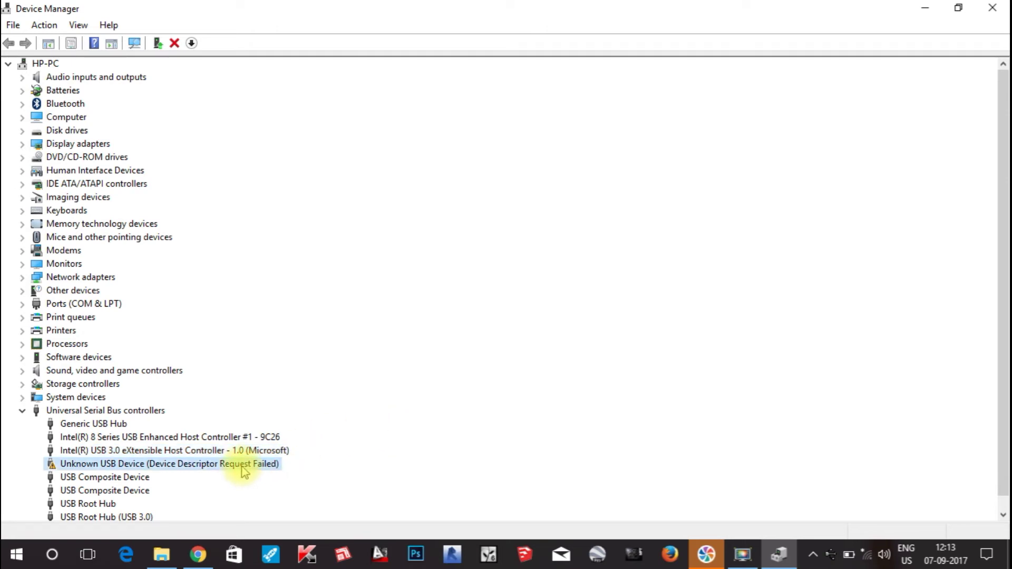
right_click(245, 471)
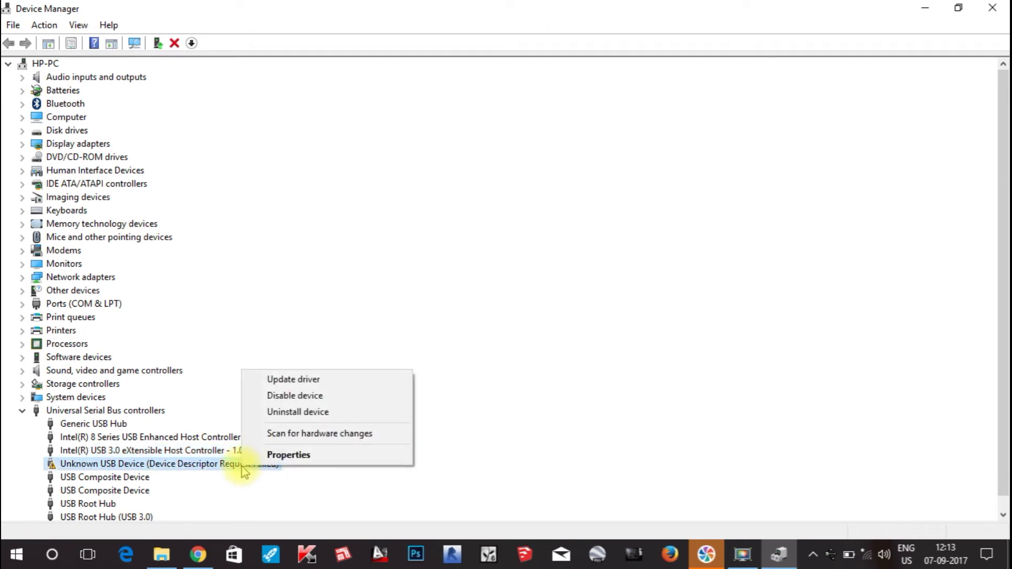
left_click(293, 382)
left_click(431, 310)
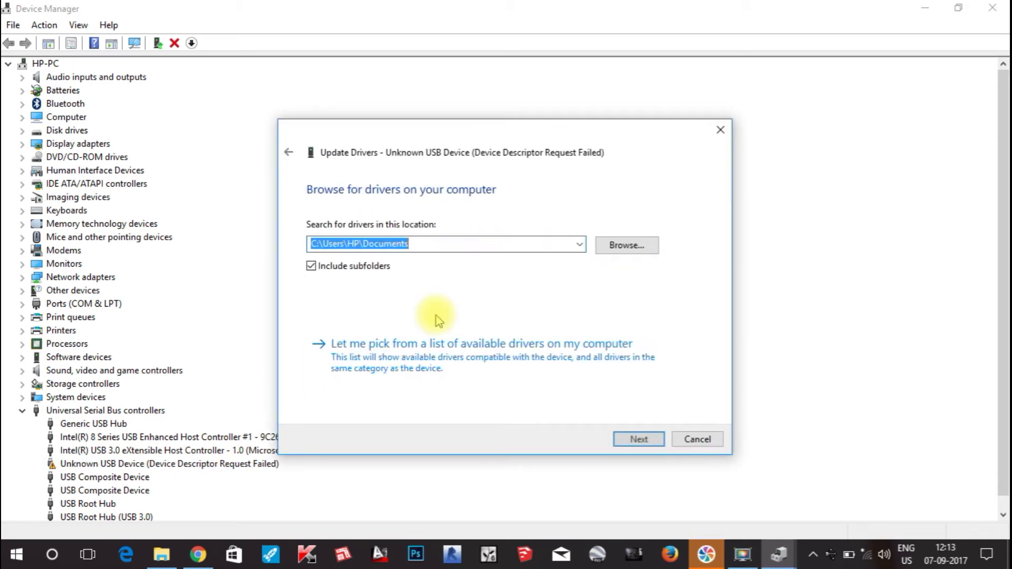
left_click(419, 348)
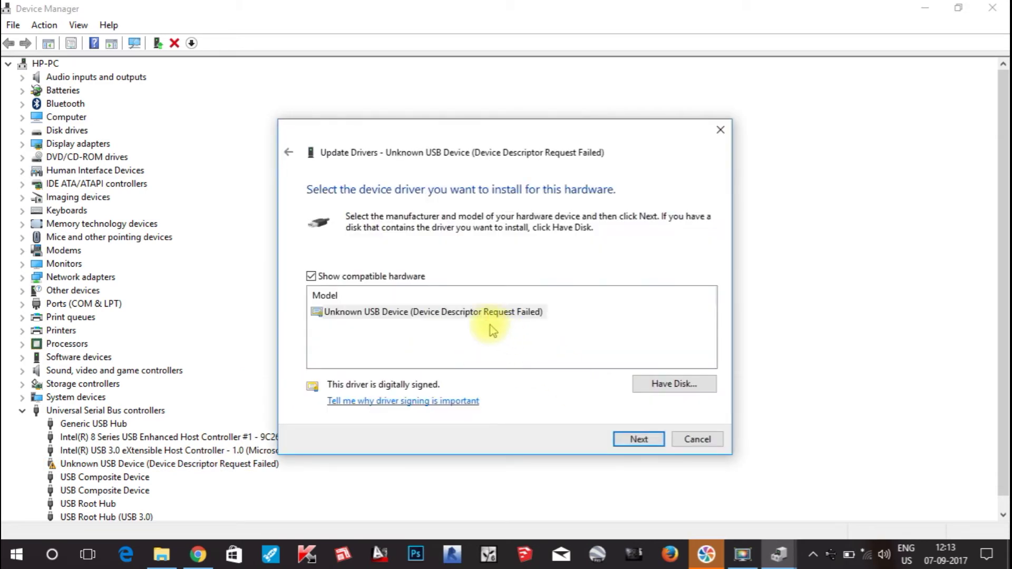
left_click(485, 318)
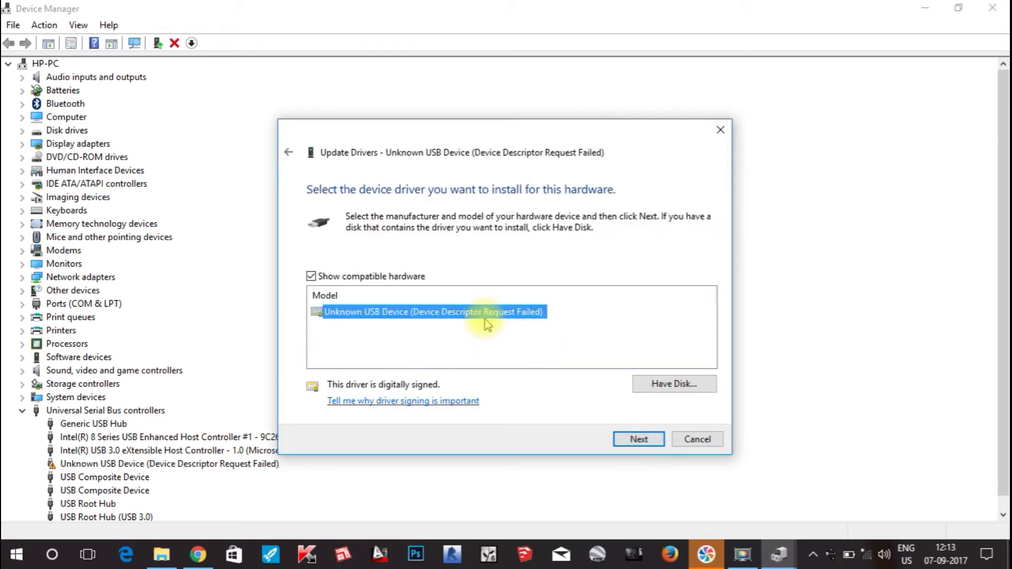
left_click(630, 440)
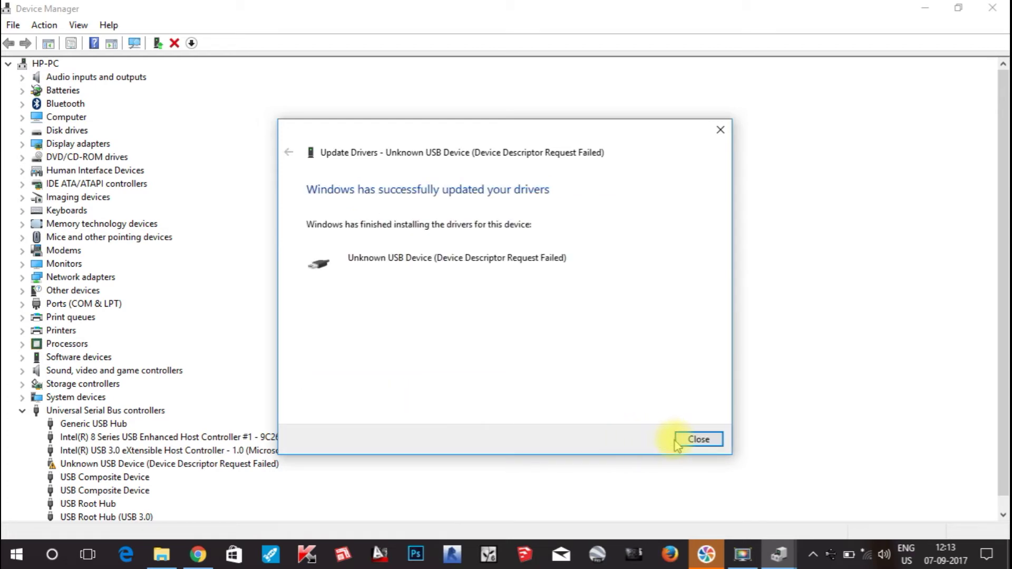
left_click(688, 441)
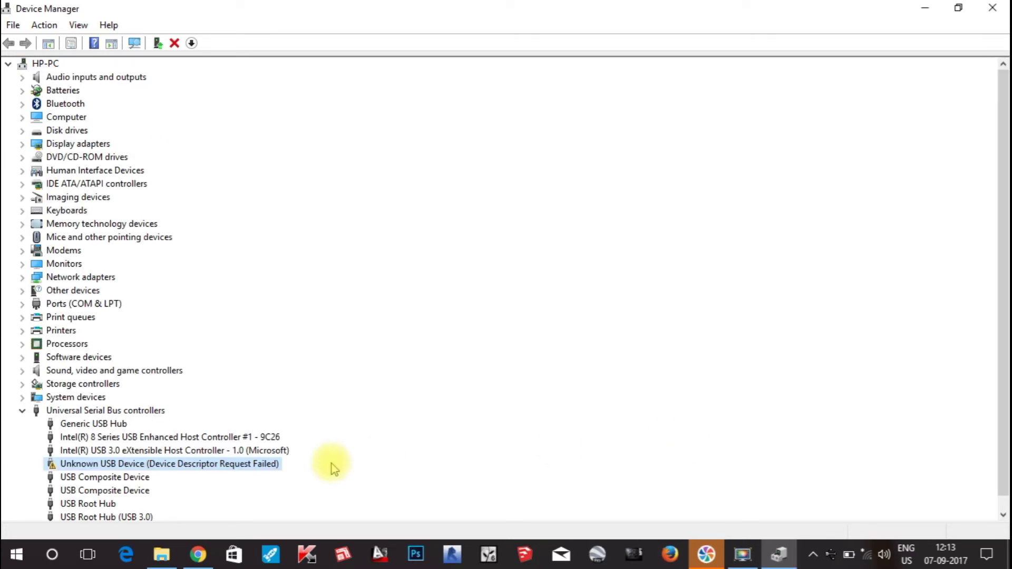
left_click(115, 481)
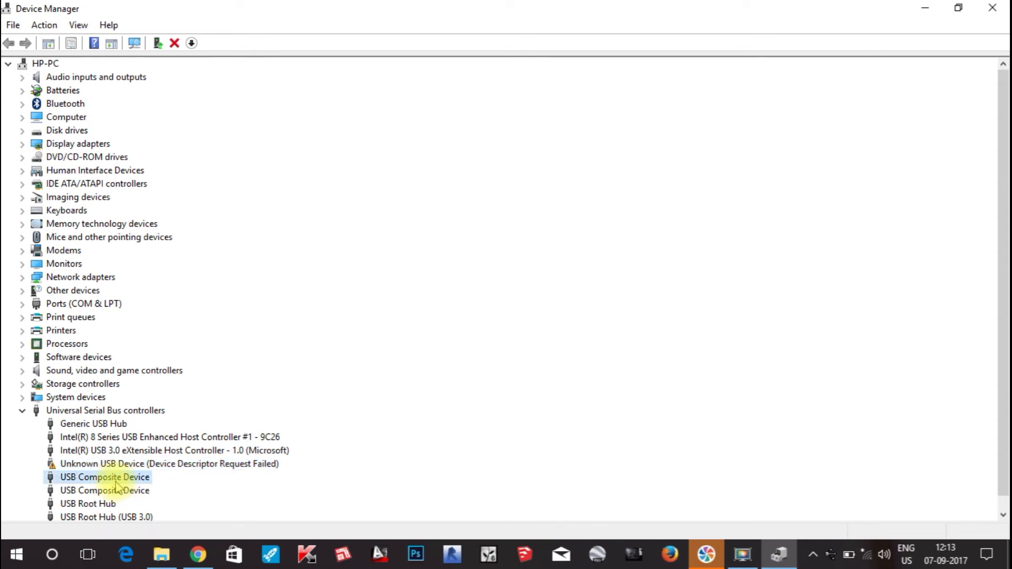
- Reinstall the first USB Composite Device driver using the USB Composite Device model from this computer
right_click(115, 482)
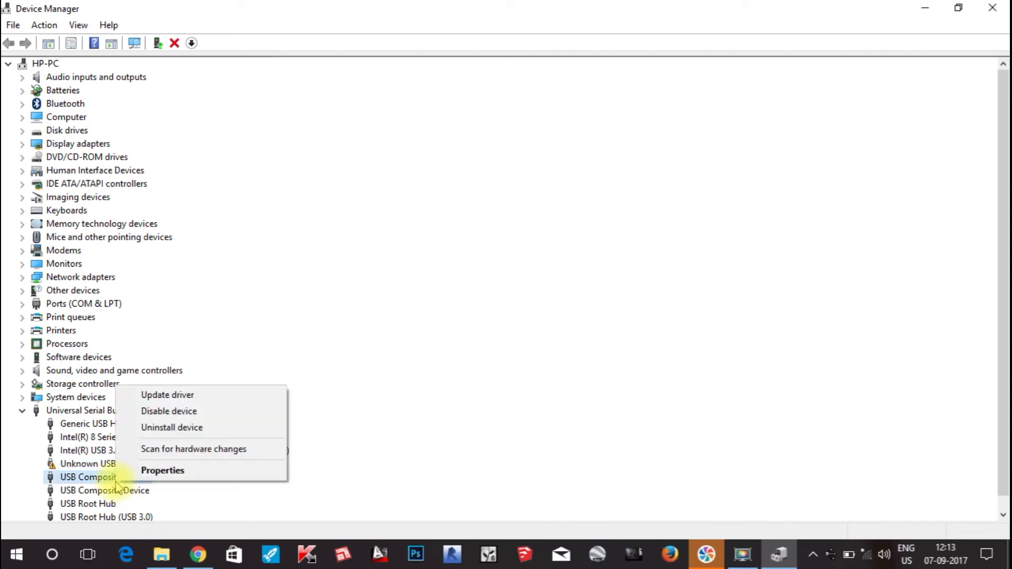
left_click(217, 393)
left_click(463, 324)
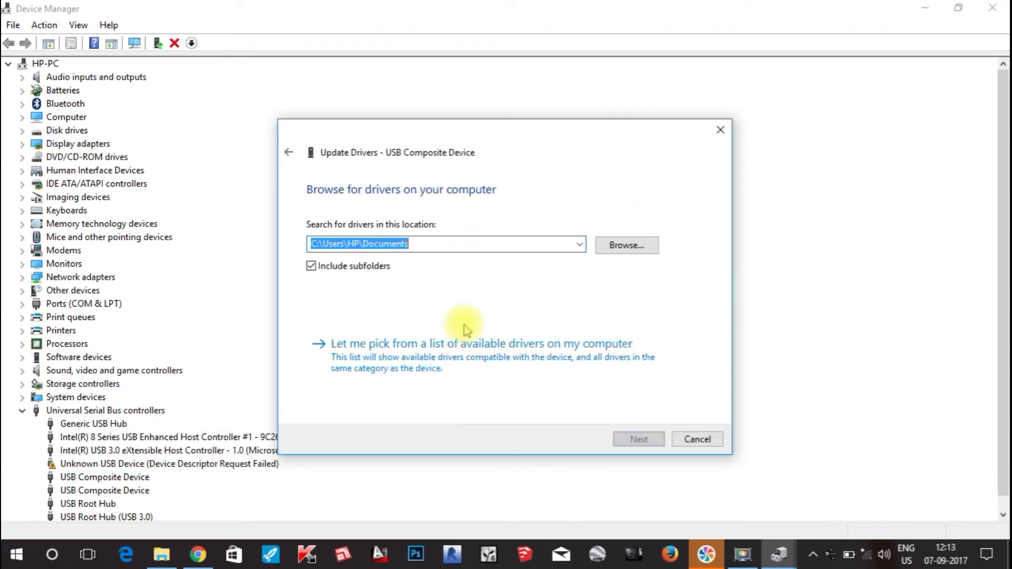
left_click(445, 345)
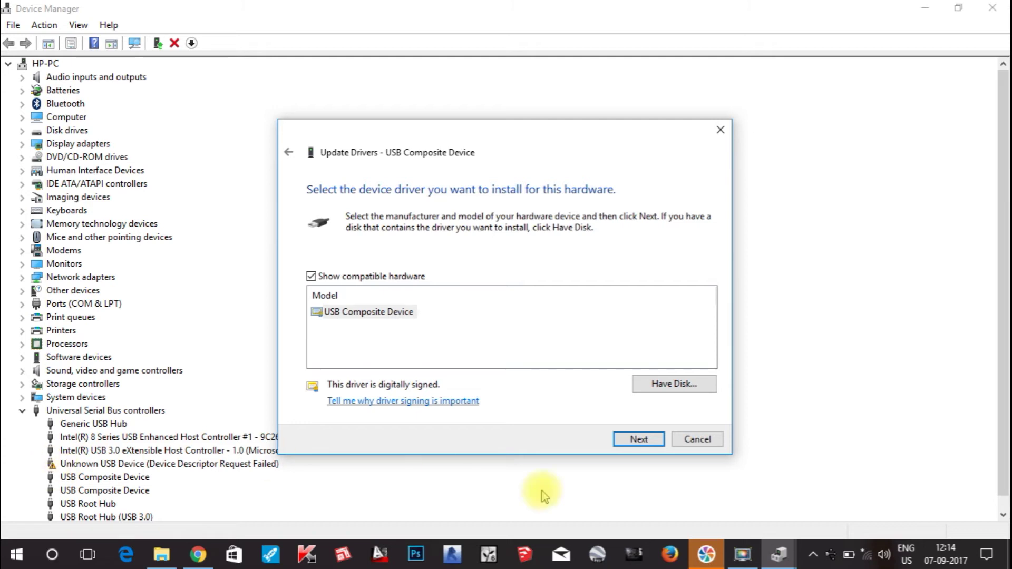
left_click(397, 323)
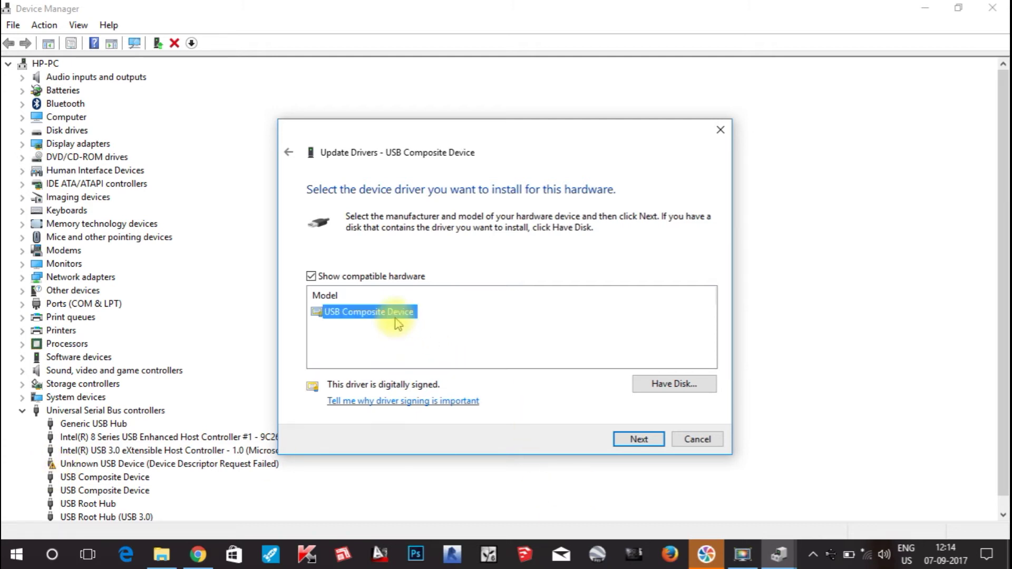
left_click(639, 439)
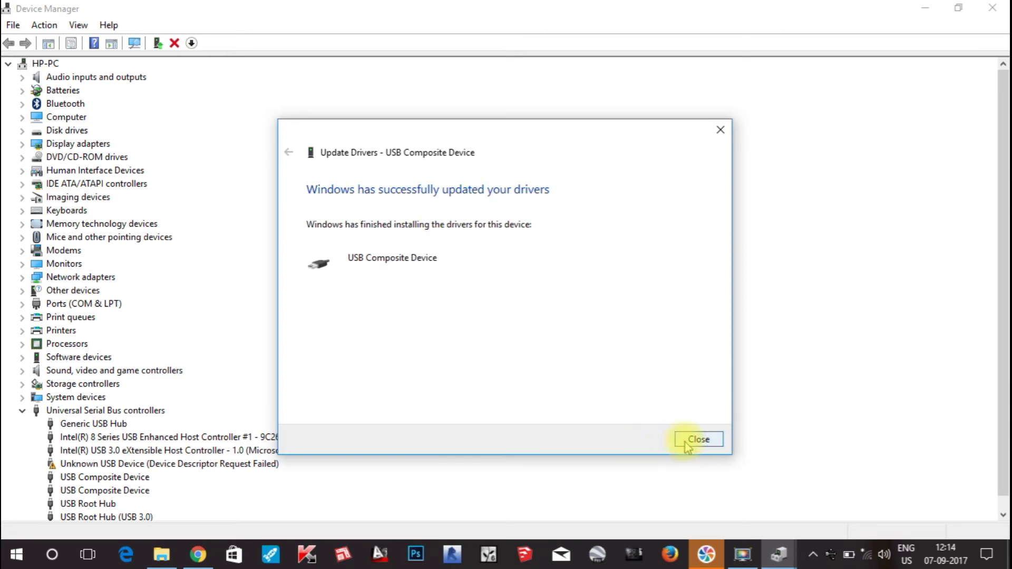
left_click(684, 440)
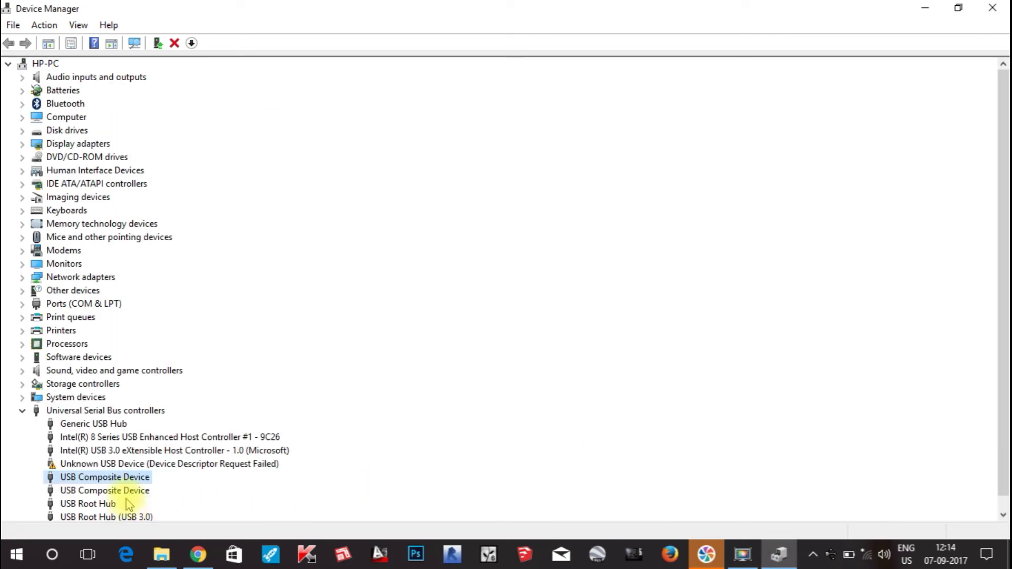
- Reinstall the second USB Composite Device driver the same way and postpone the requested restart
left_click(125, 490)
right_click(125, 491)
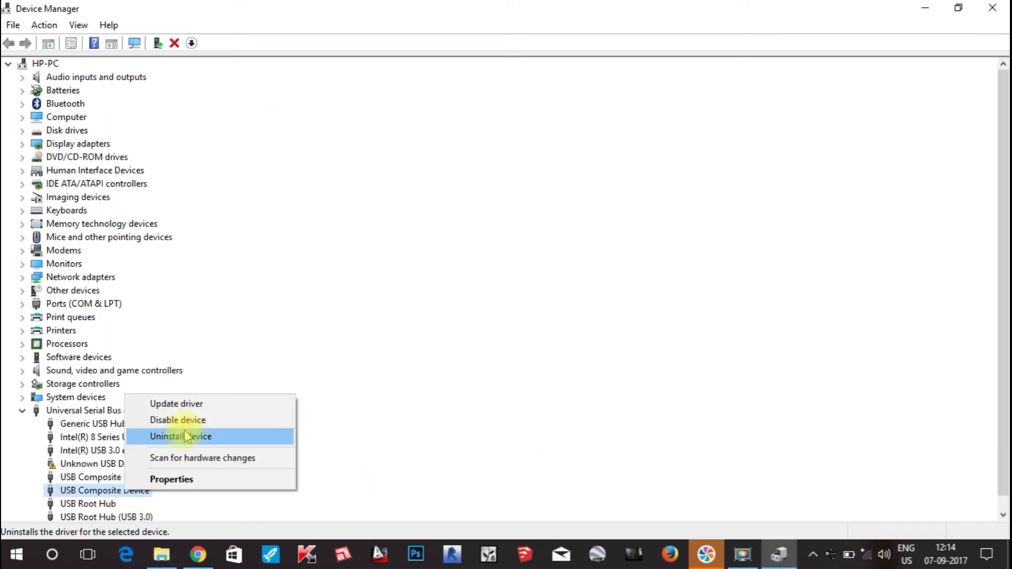
left_click(216, 405)
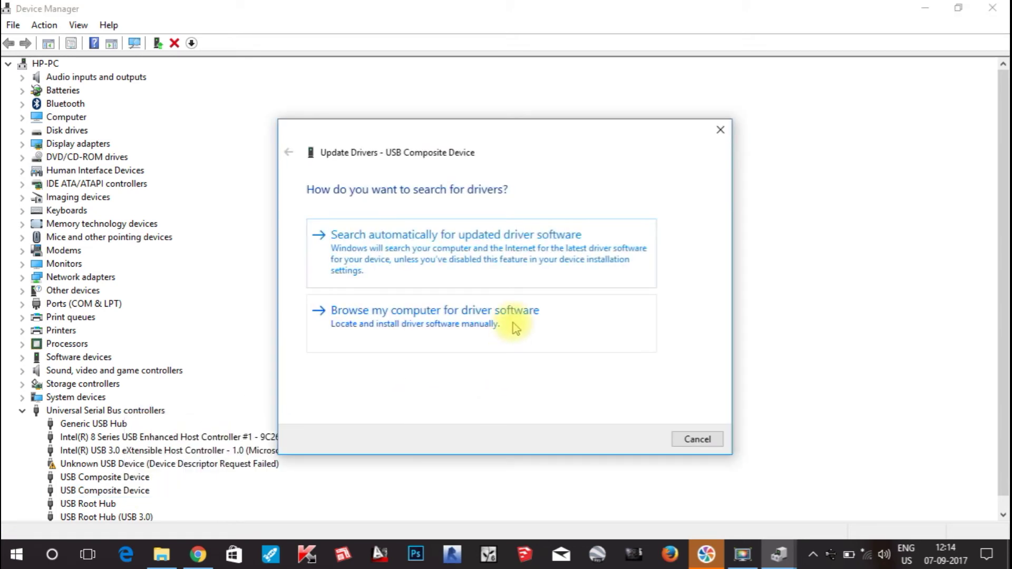
left_click(514, 327)
left_click(486, 362)
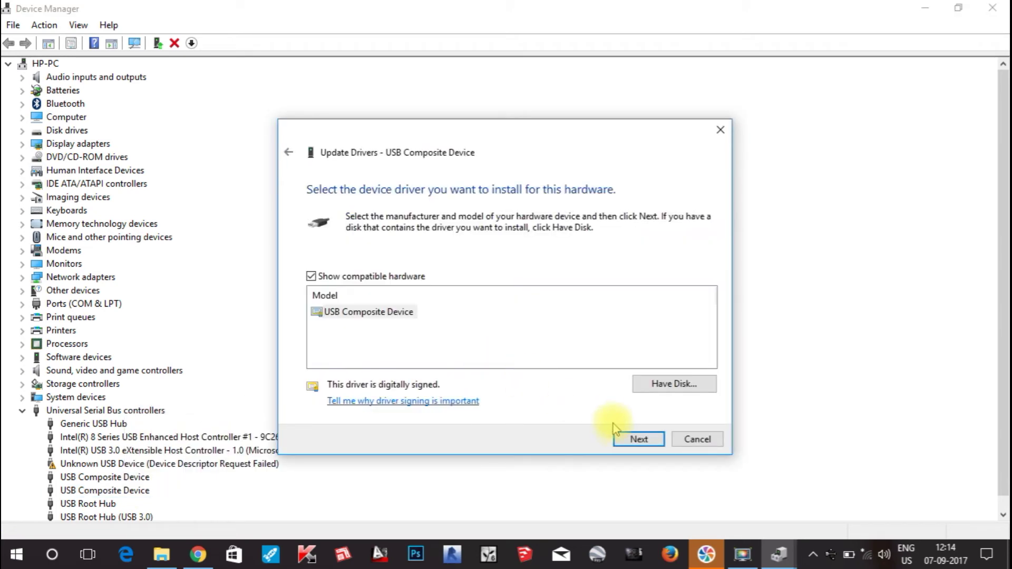
left_click(392, 313)
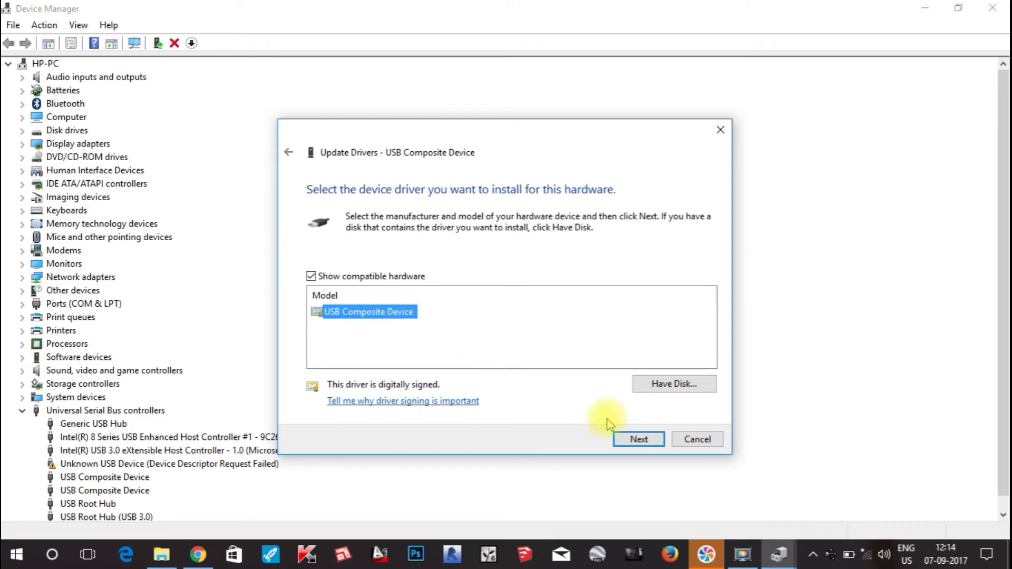
left_click(641, 439)
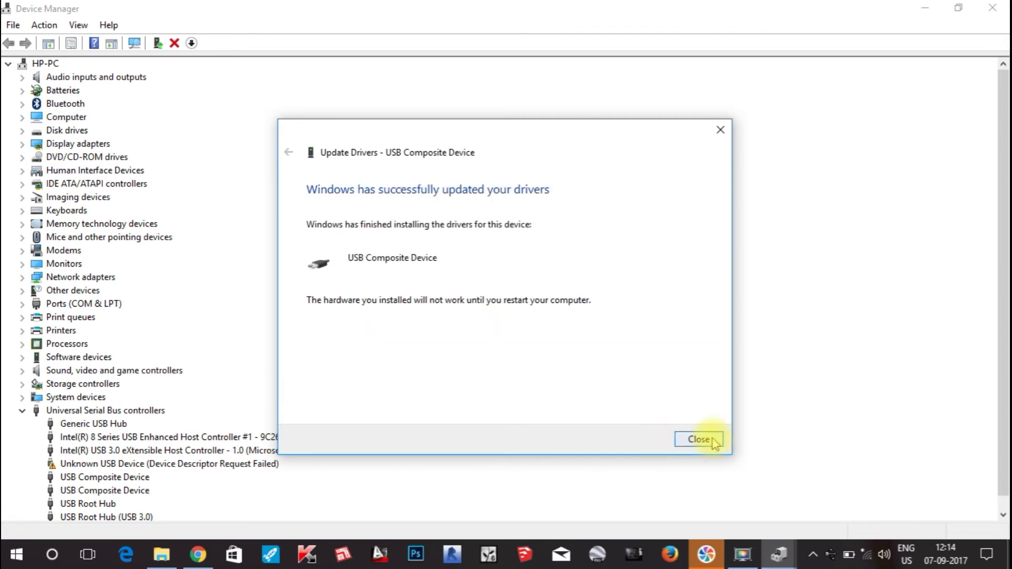
left_click(712, 440)
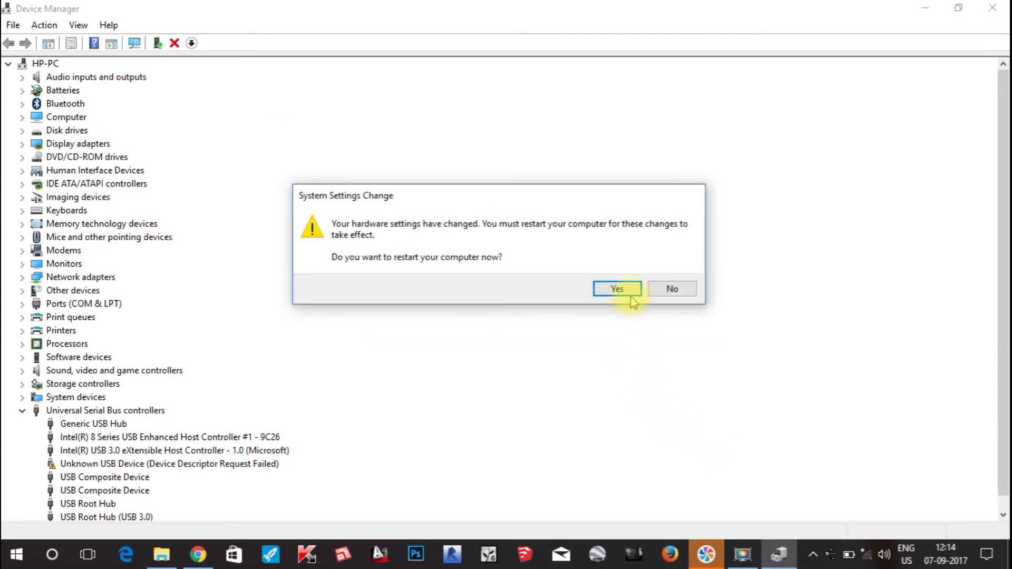
left_click(672, 289)
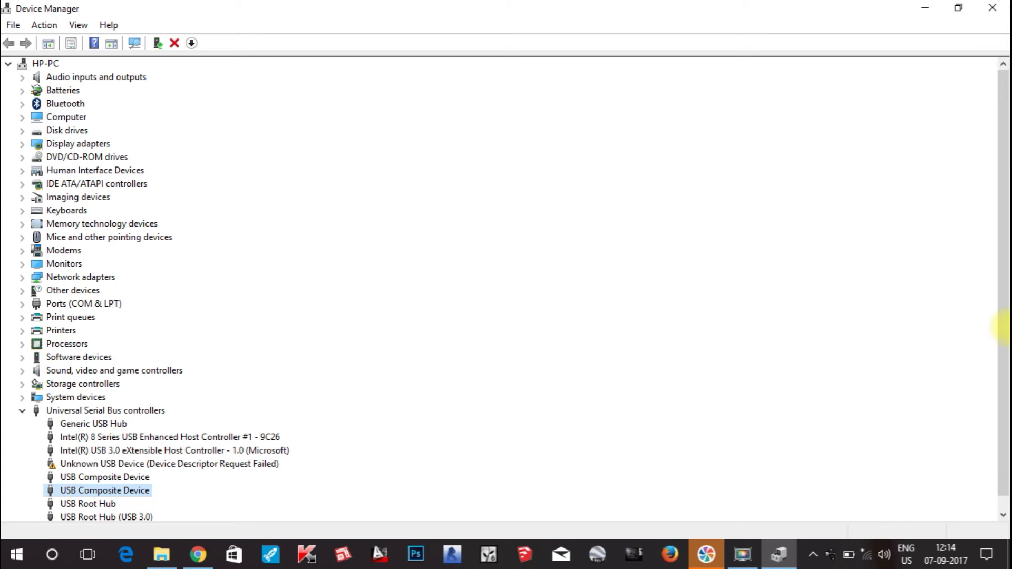
- Reinstall the USB Root Hub driver from the compatible drivers list and decline restarting now
left_click(85, 505)
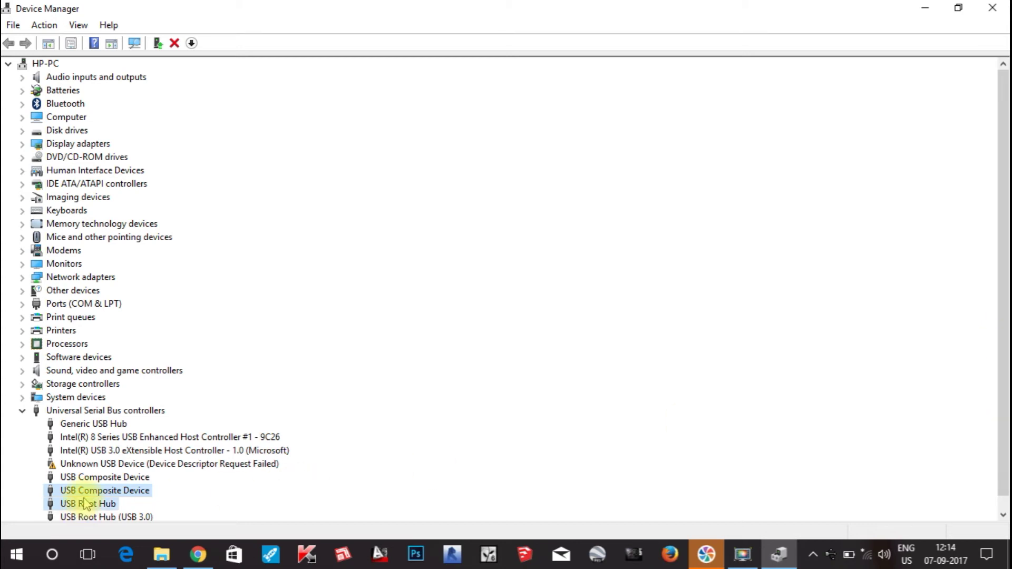
right_click(86, 504)
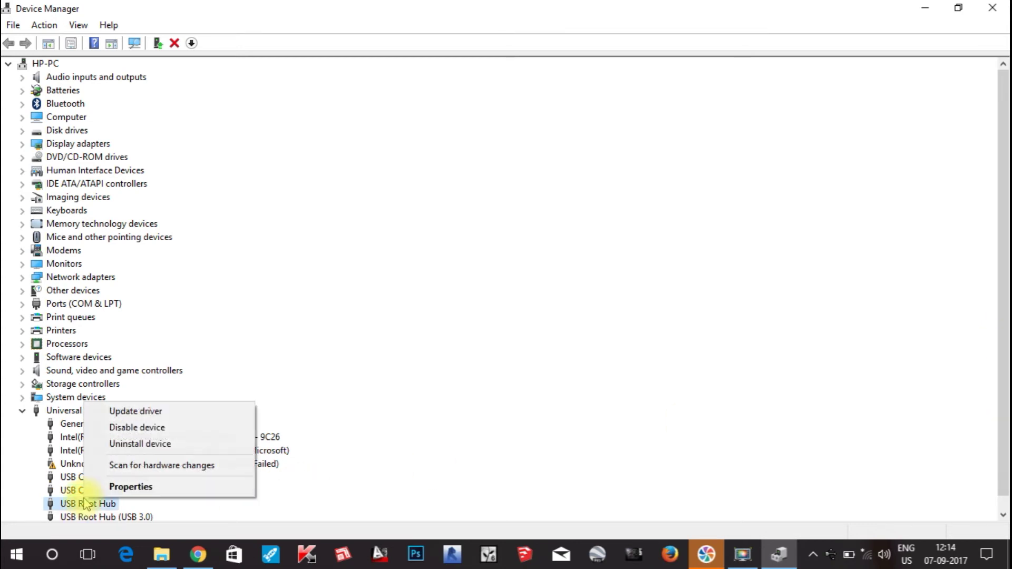
left_click(160, 412)
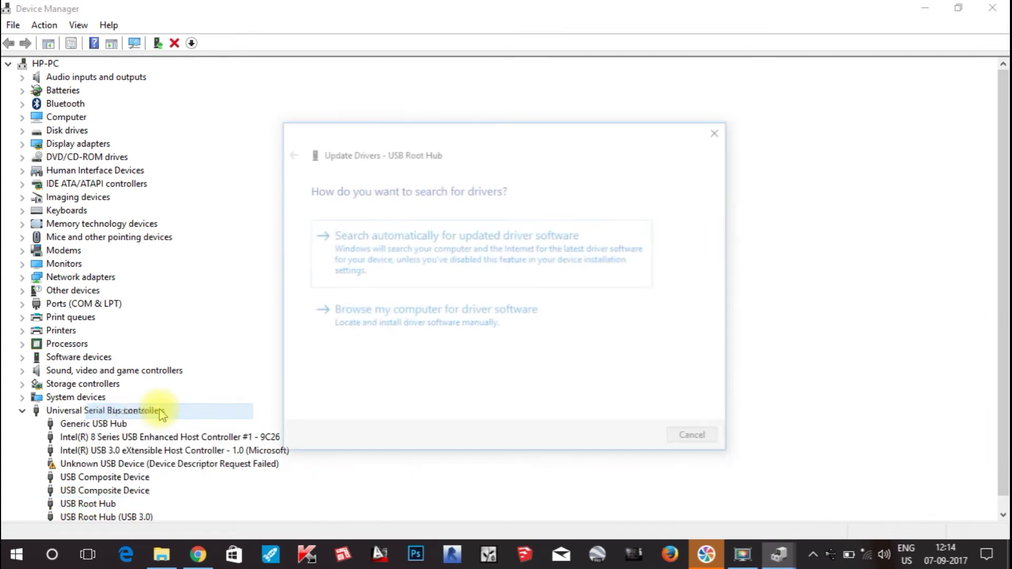
left_click(435, 312)
left_click(406, 365)
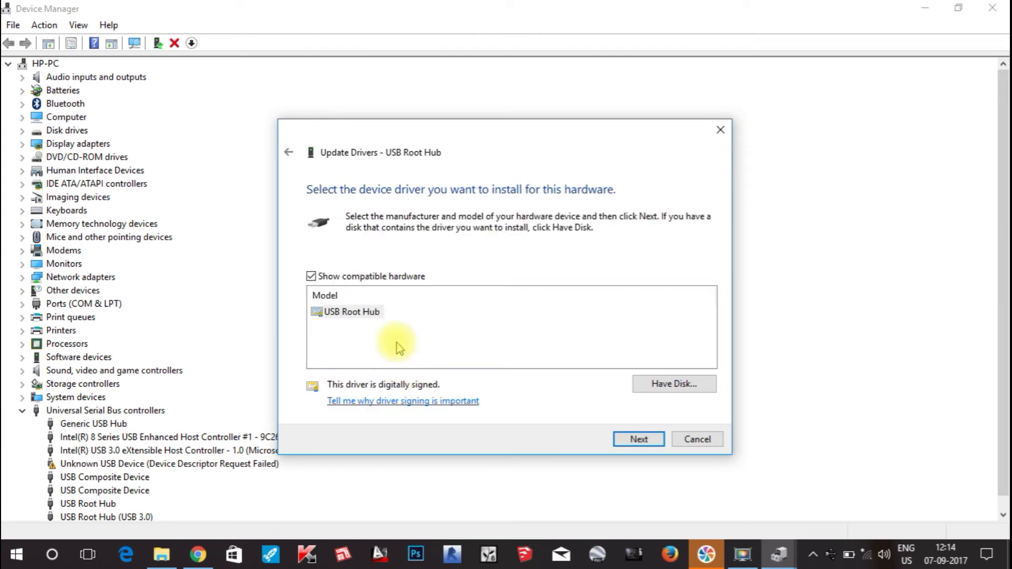
left_click(360, 312)
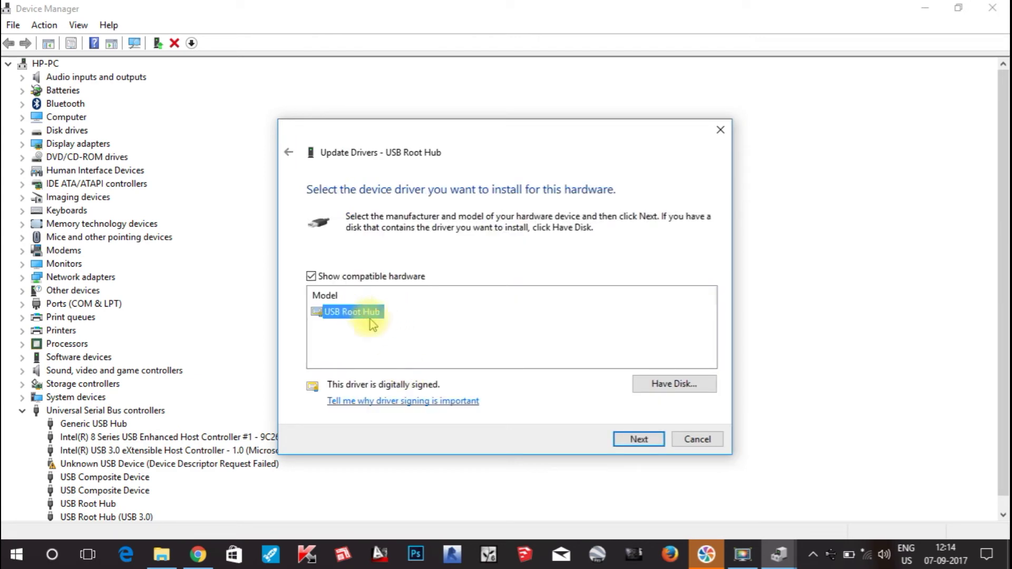
left_click(644, 439)
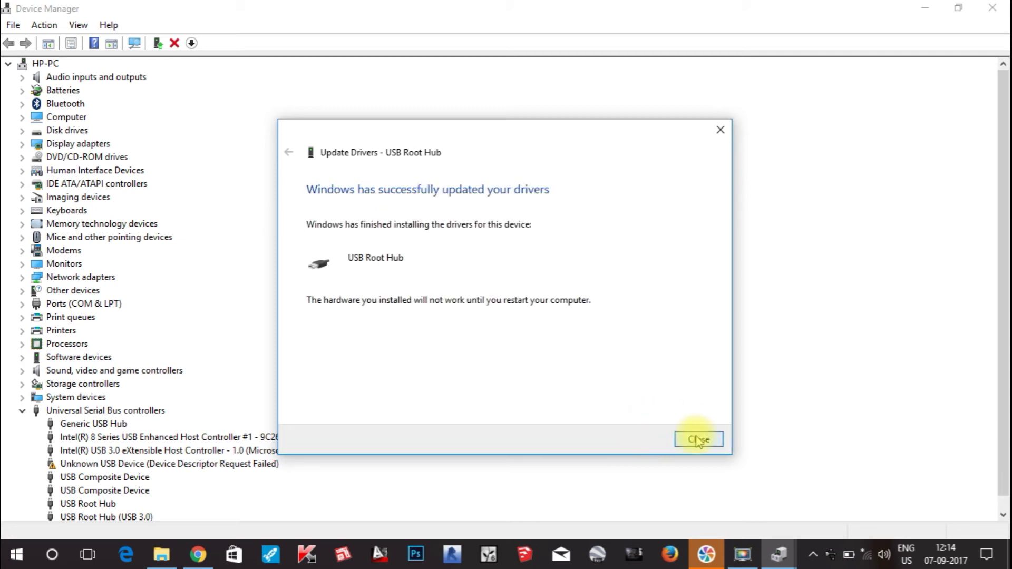
left_click(698, 440)
left_click(672, 290)
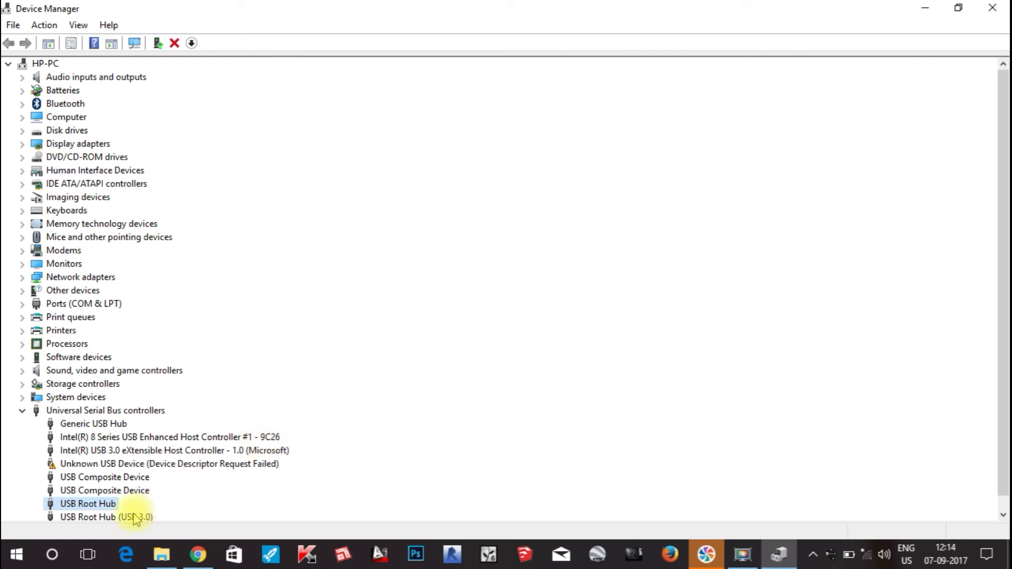
- Reinstall the USB Root Hub (USB 3.0) driver from the compatible drivers list
left_click(136, 517)
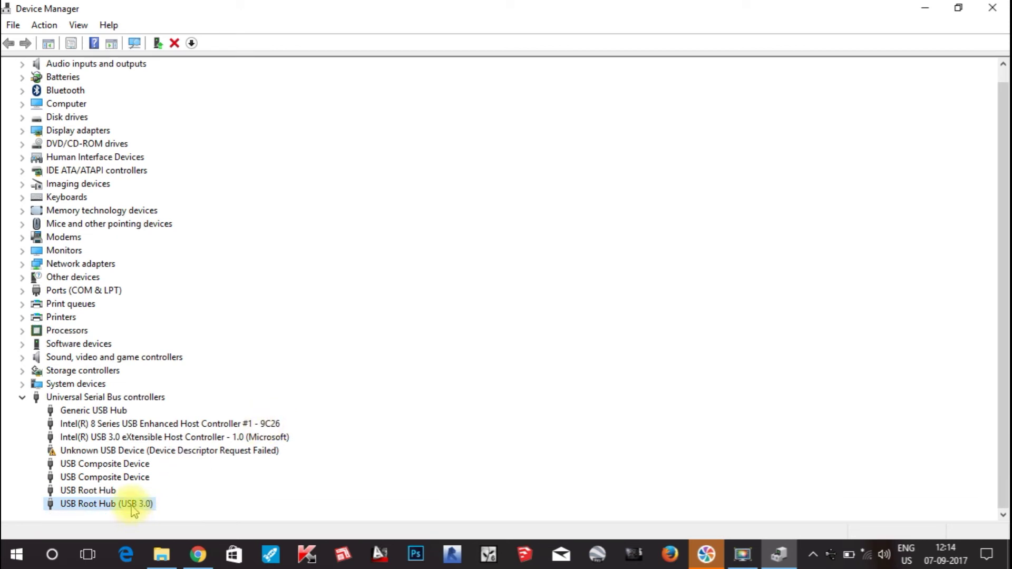
right_click(135, 512)
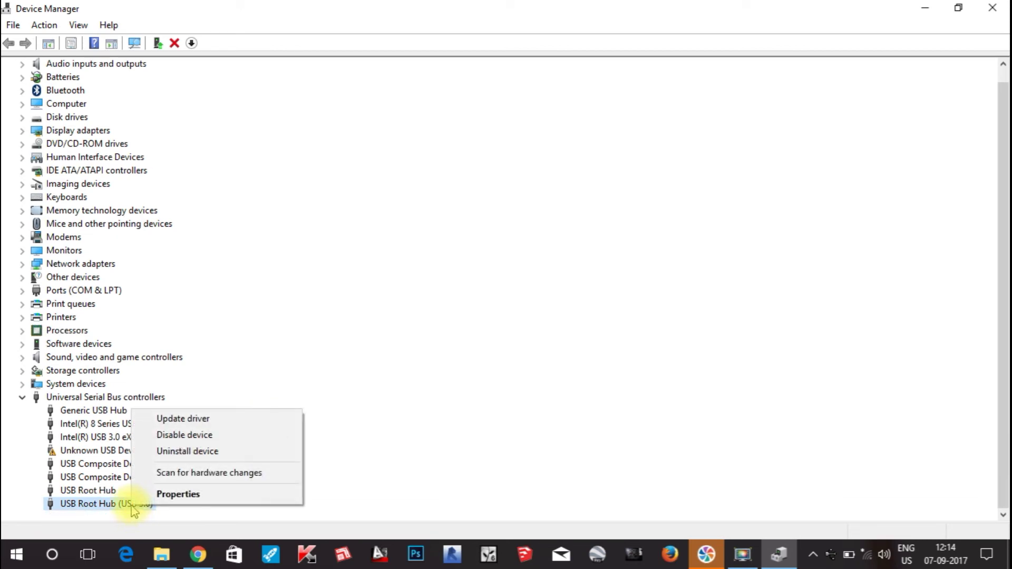
left_click(227, 418)
left_click(463, 312)
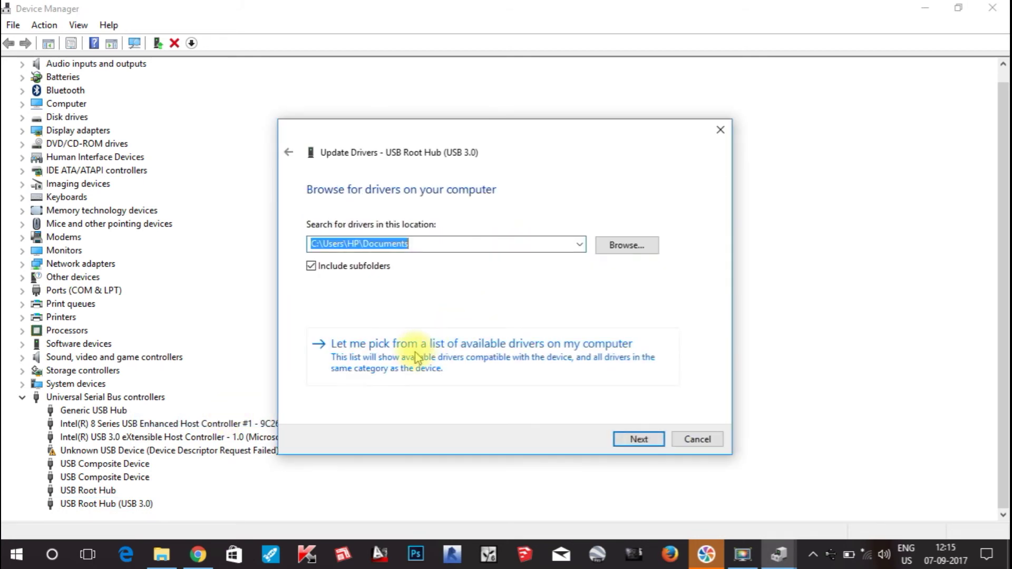
left_click(415, 357)
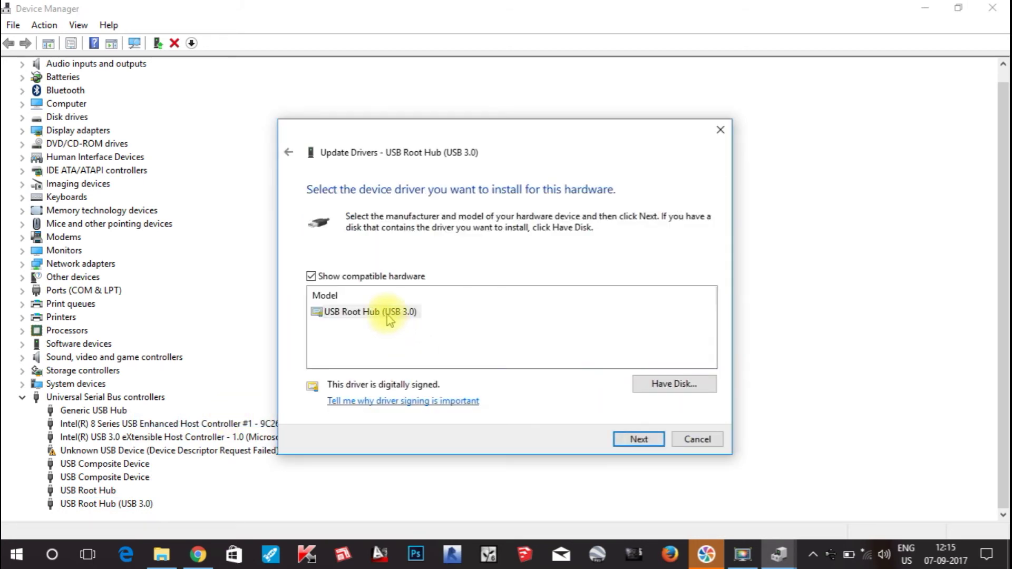
left_click(388, 316)
left_click(639, 440)
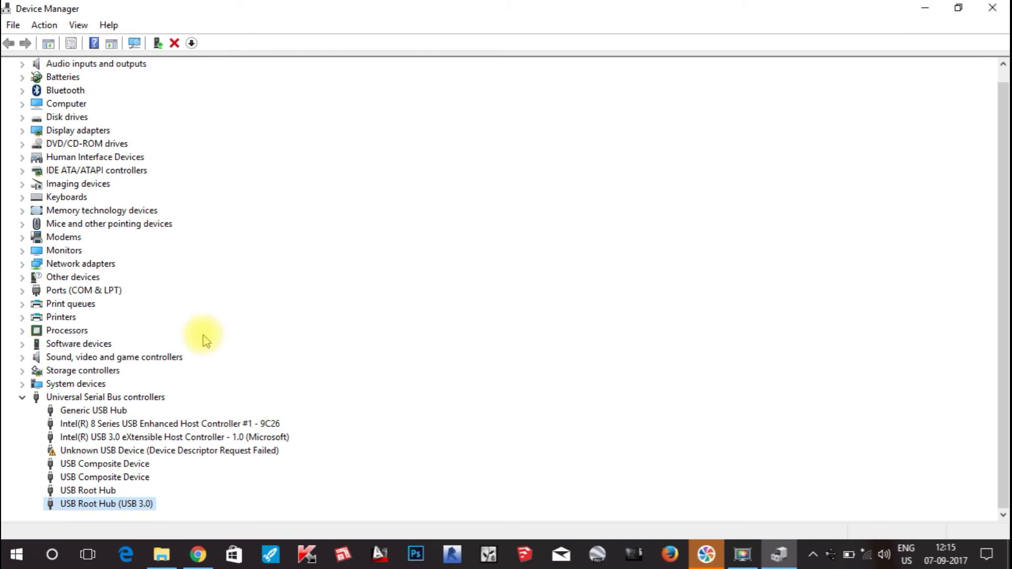
- Scan the Universal Serial Bus controllers category for hardware changes
left_click(120, 398)
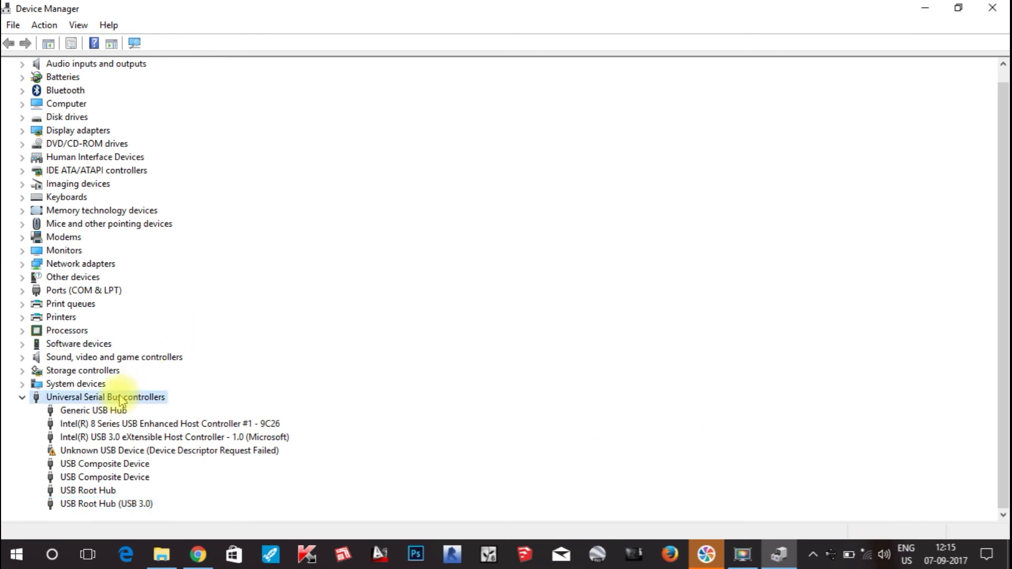
right_click(120, 400)
left_click(158, 405)
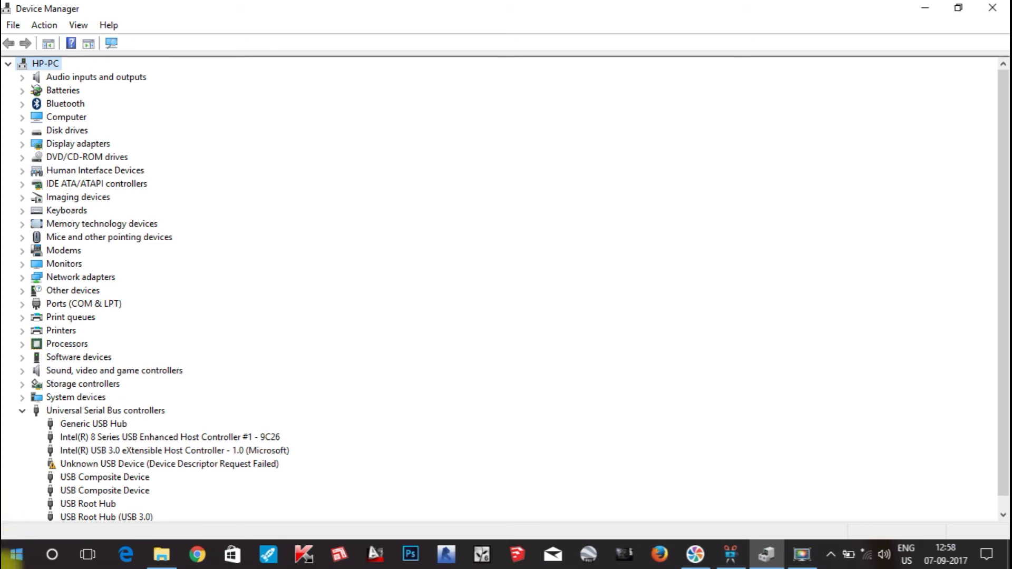
- Restart the PC from the Start menu power options, then relaunch Device Manager from the quick menu
left_click(17, 553)
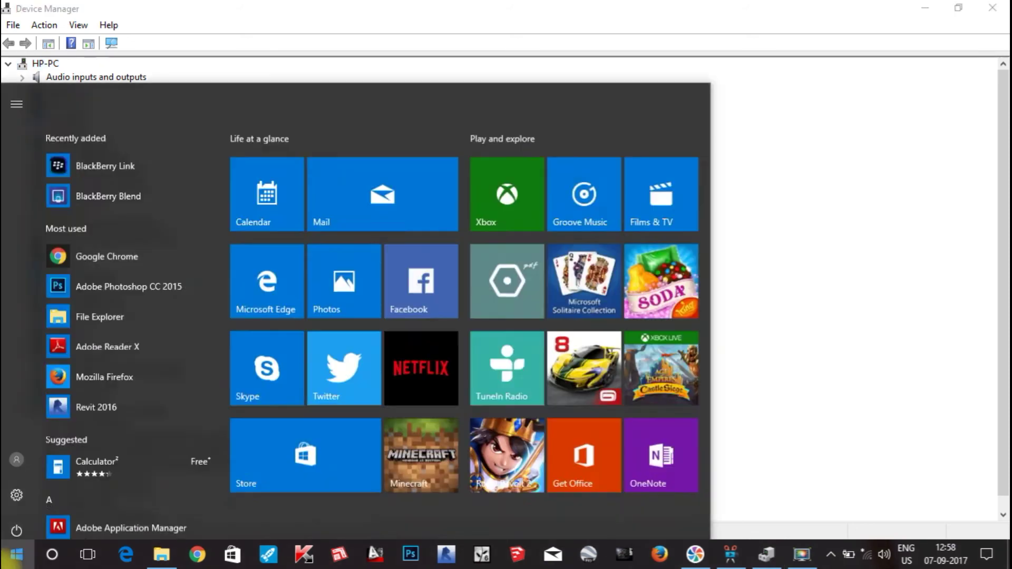
left_click(18, 523)
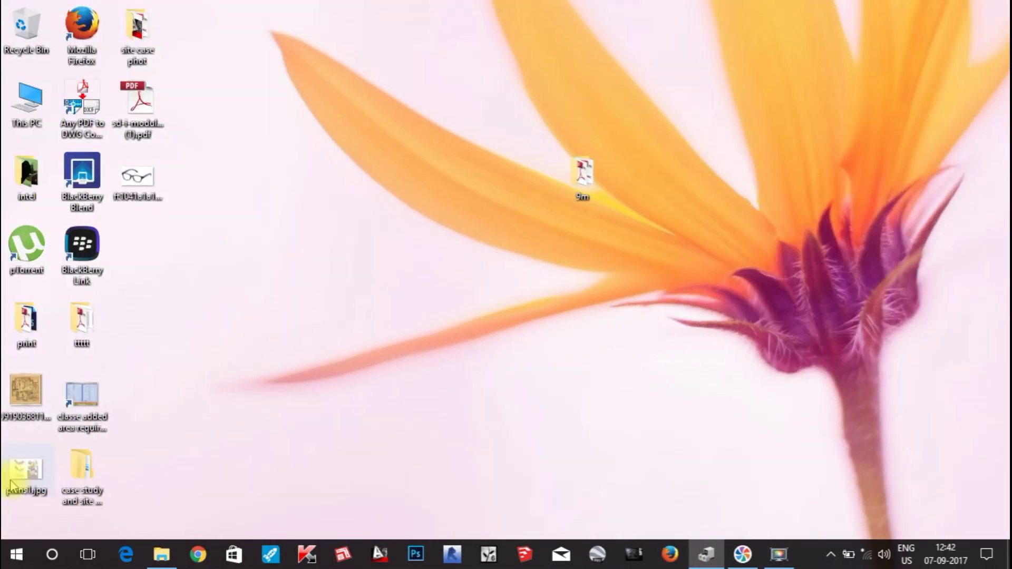
right_click(16, 553)
left_click(142, 260)
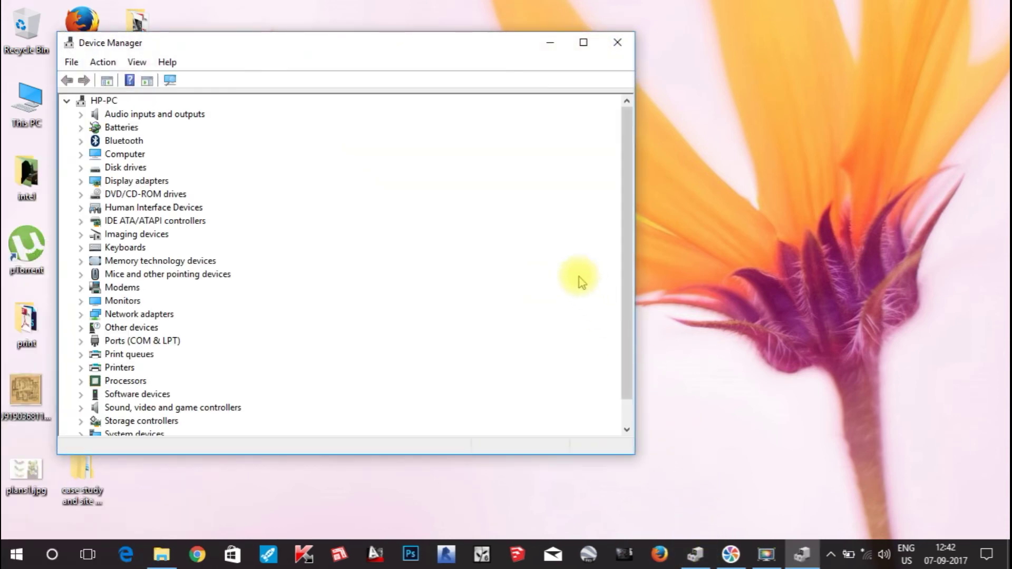
- Maximize Device Manager and expand Universal Serial Bus controllers to verify the Unknown USB Device is gone
left_click(582, 42)
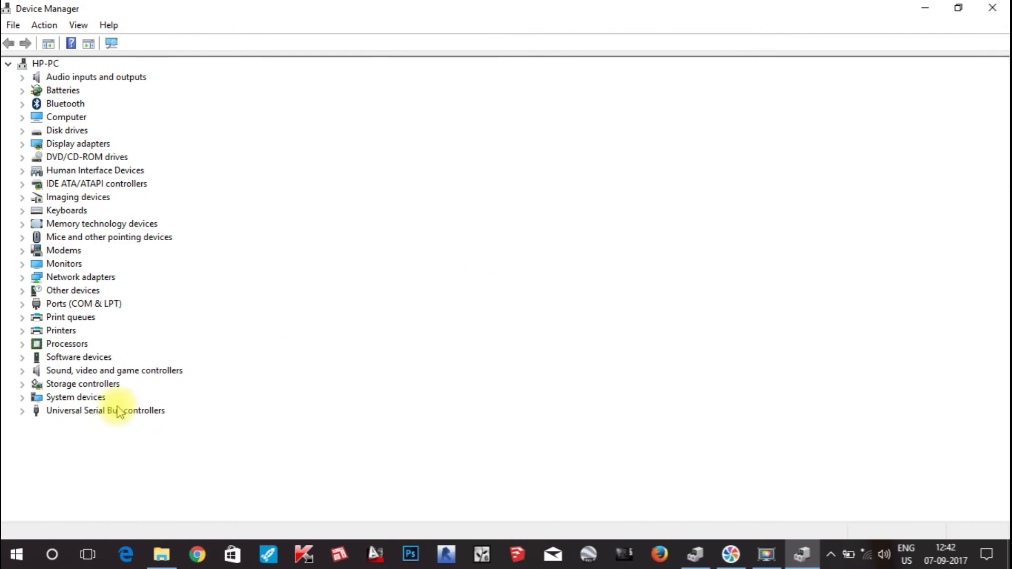
left_click(22, 411)
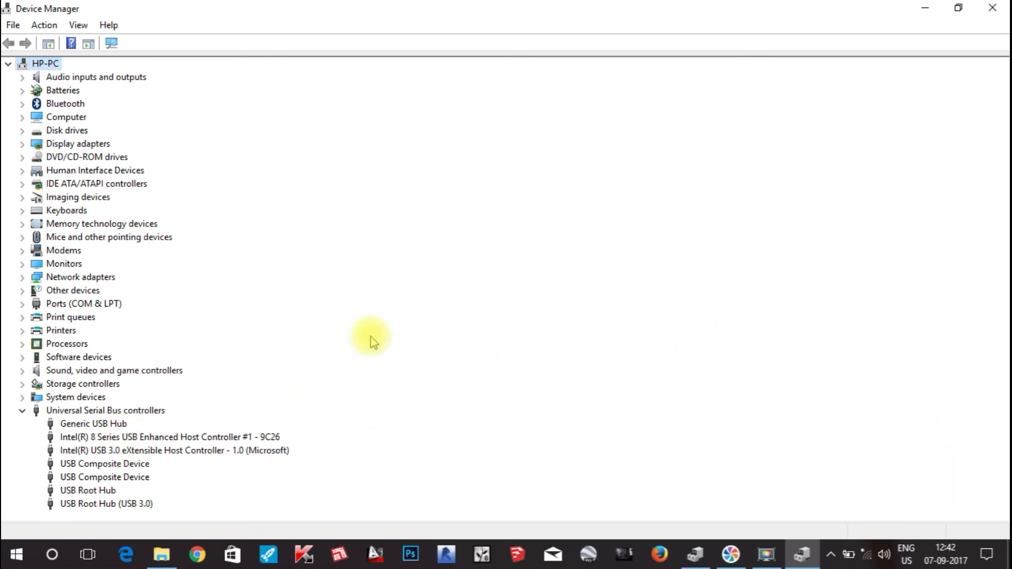
left_click(114, 426)
right_click(115, 426)
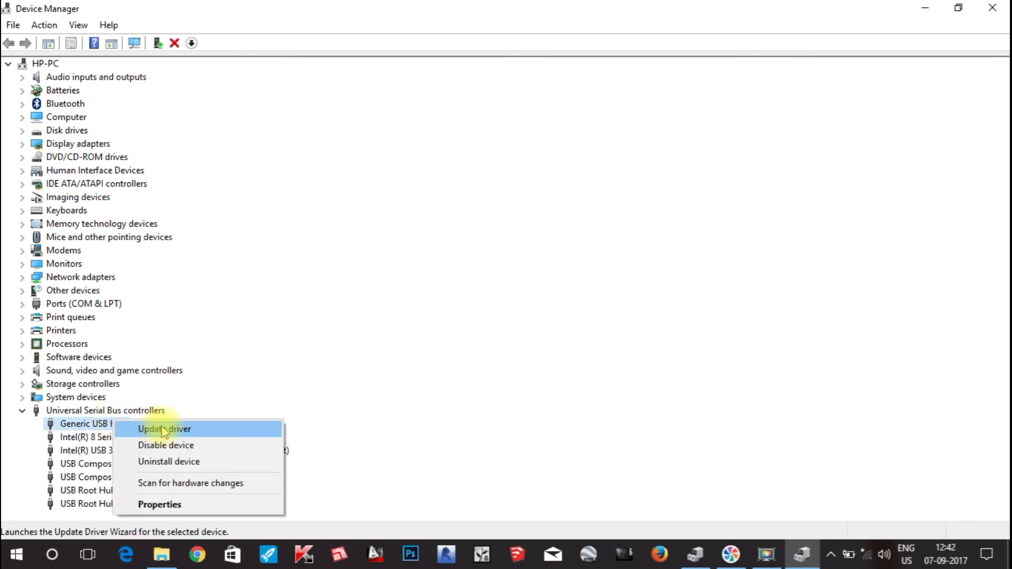
left_click(371, 348)
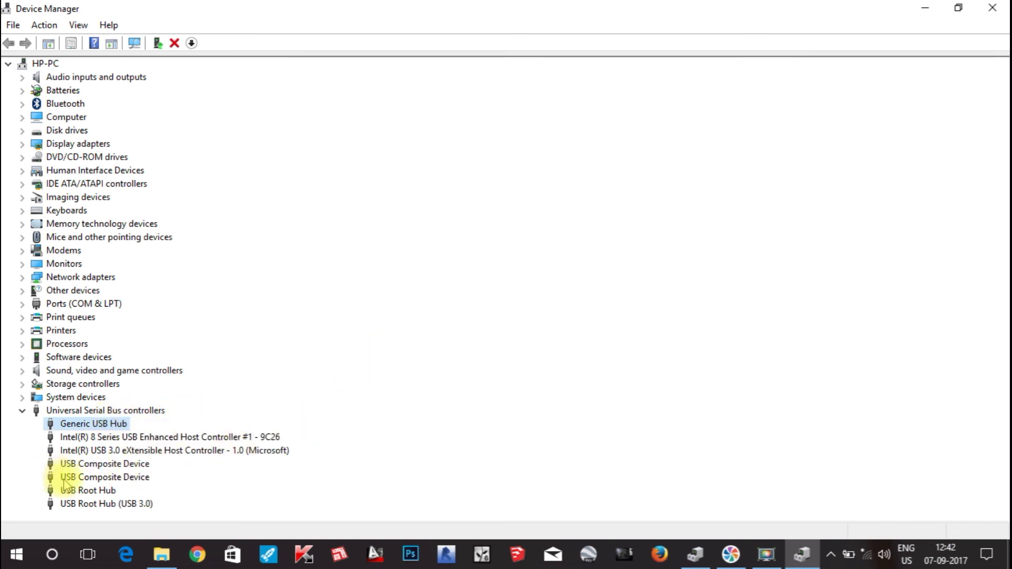